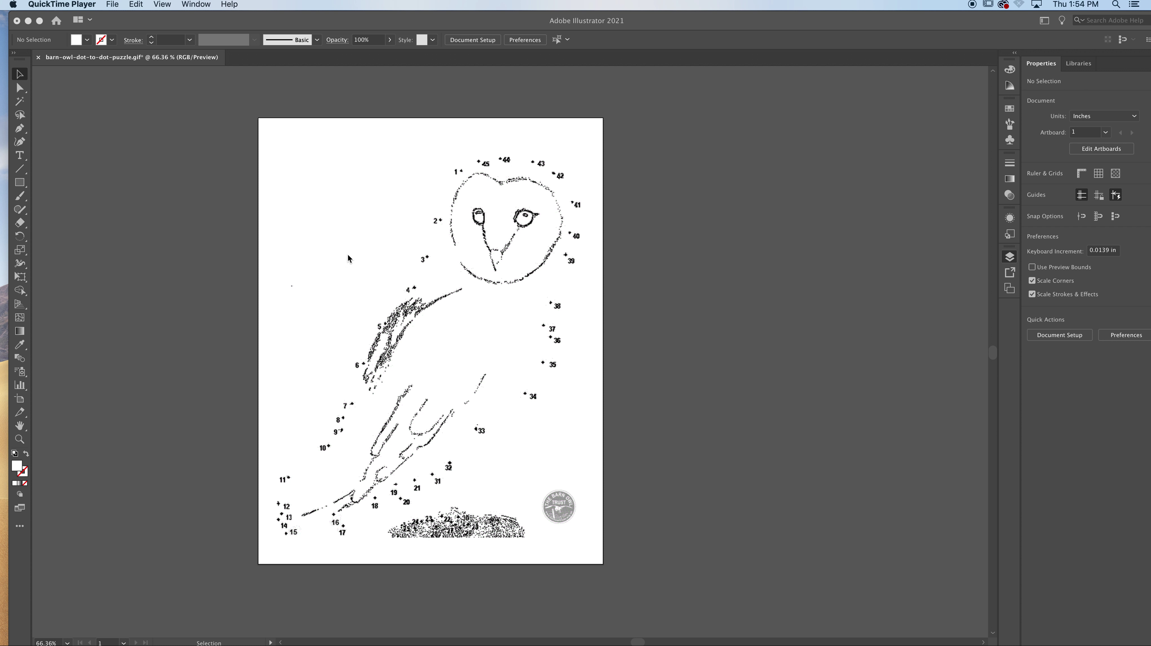
# Bring Illustrator forward and pick the Anchor Point Tool from the Pen tool flyout
pyautogui.click(18, 131)
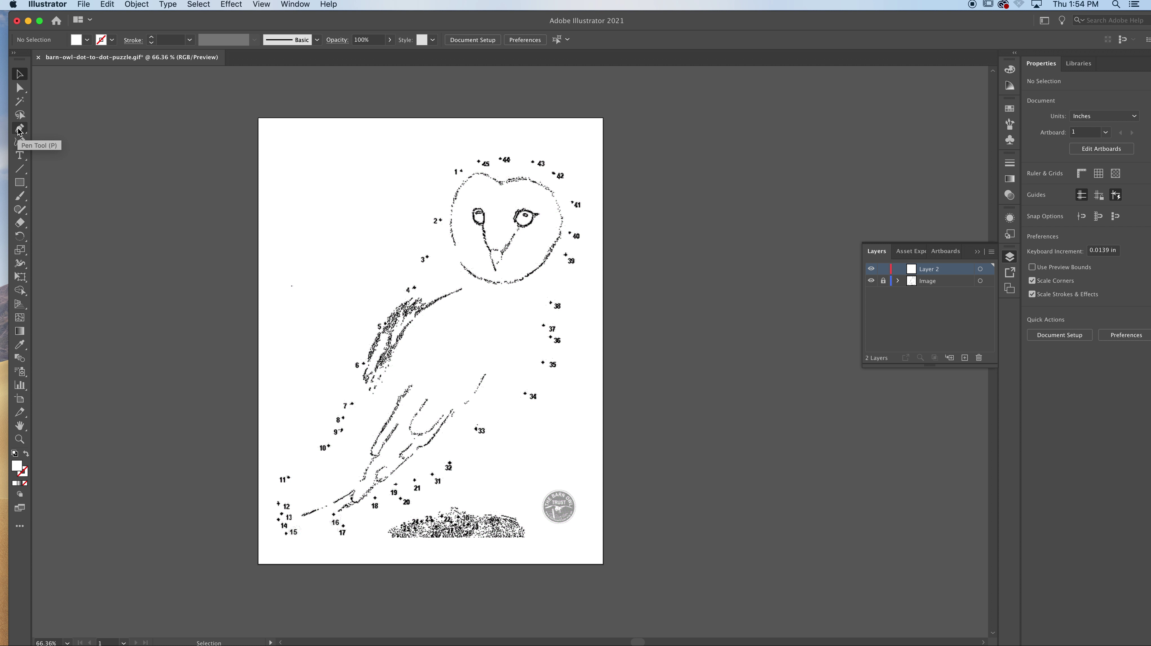
pyautogui.moveTo(19, 131); pyautogui.dragTo(98, 172)
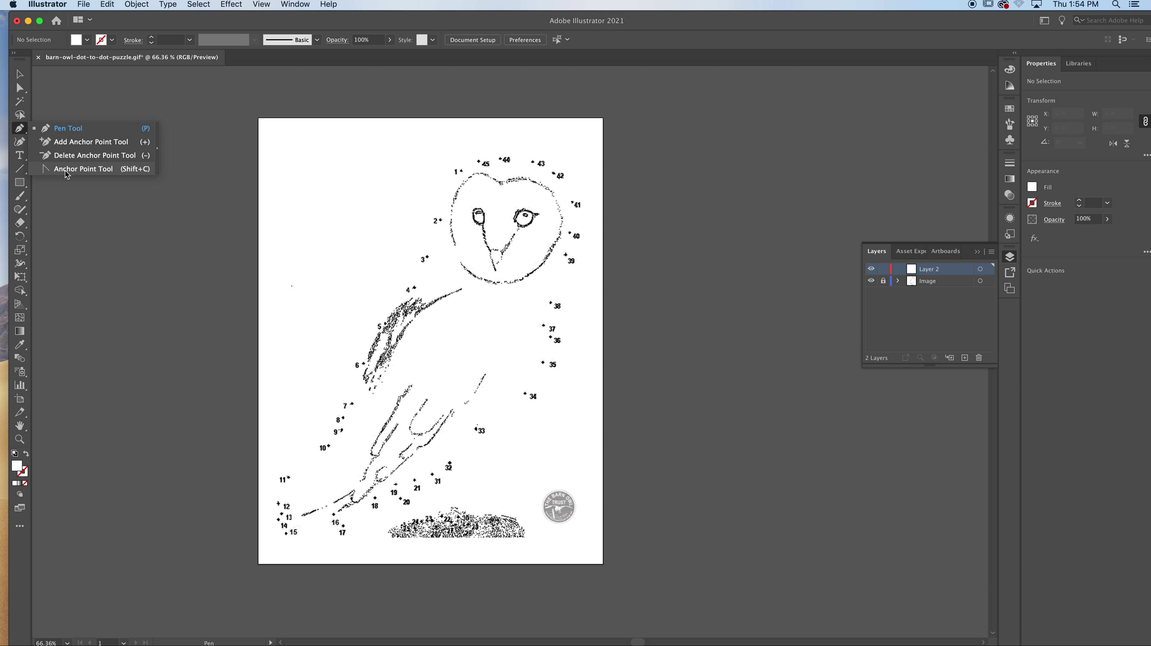
pyautogui.moveTo(66, 175); pyautogui.dragTo(66, 174)
pyautogui.scroll(5, 458, 187)
# Start a Pen path with a smooth anchor at dot 1 and continue to dot 7
pyautogui.scroll(-1, 445, 142)
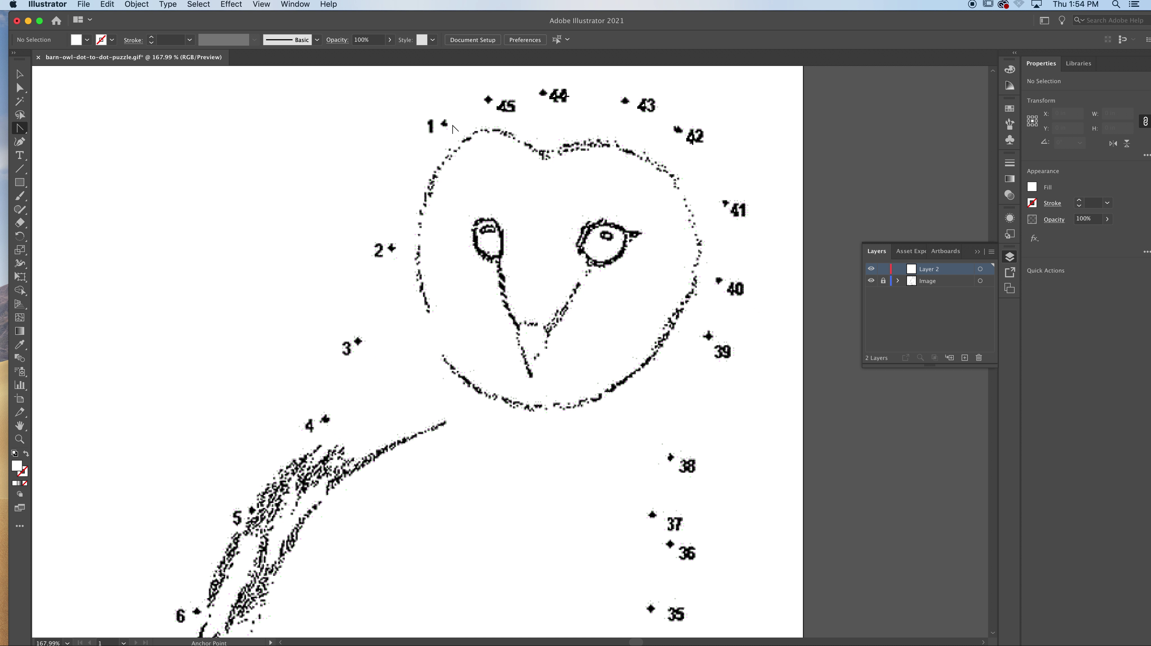
pyautogui.press('p')
pyautogui.moveTo(443, 124); pyautogui.dragTo(427, 133)
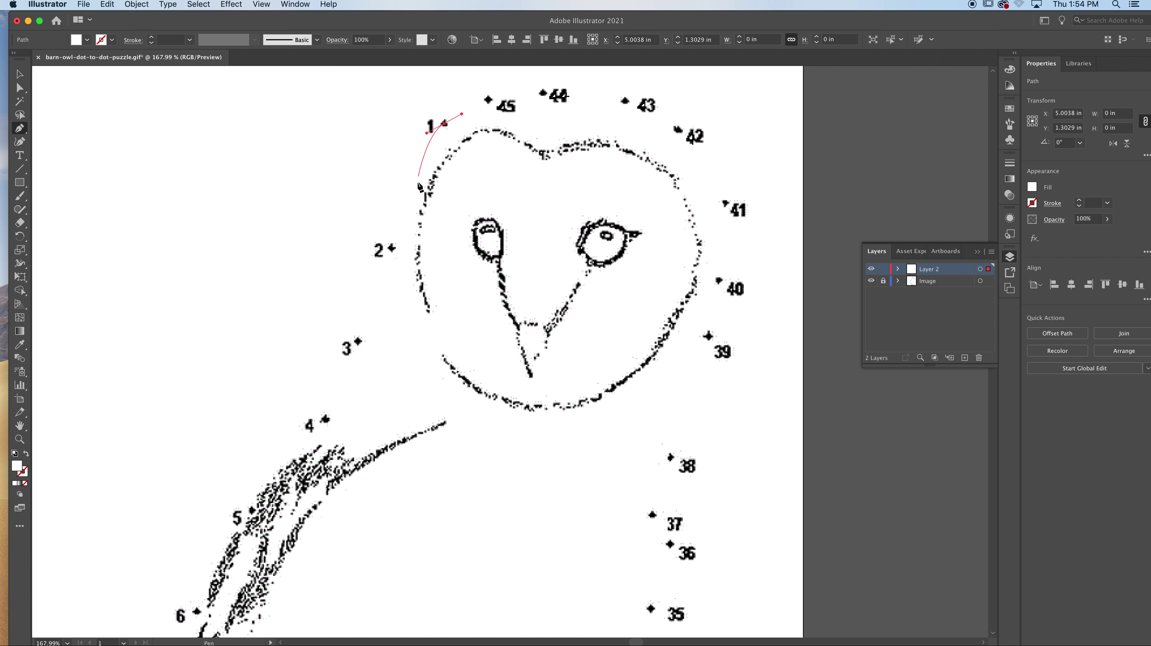
pyautogui.press('space')
pyautogui.moveTo(453, 308); pyautogui.dragTo(428, 261)
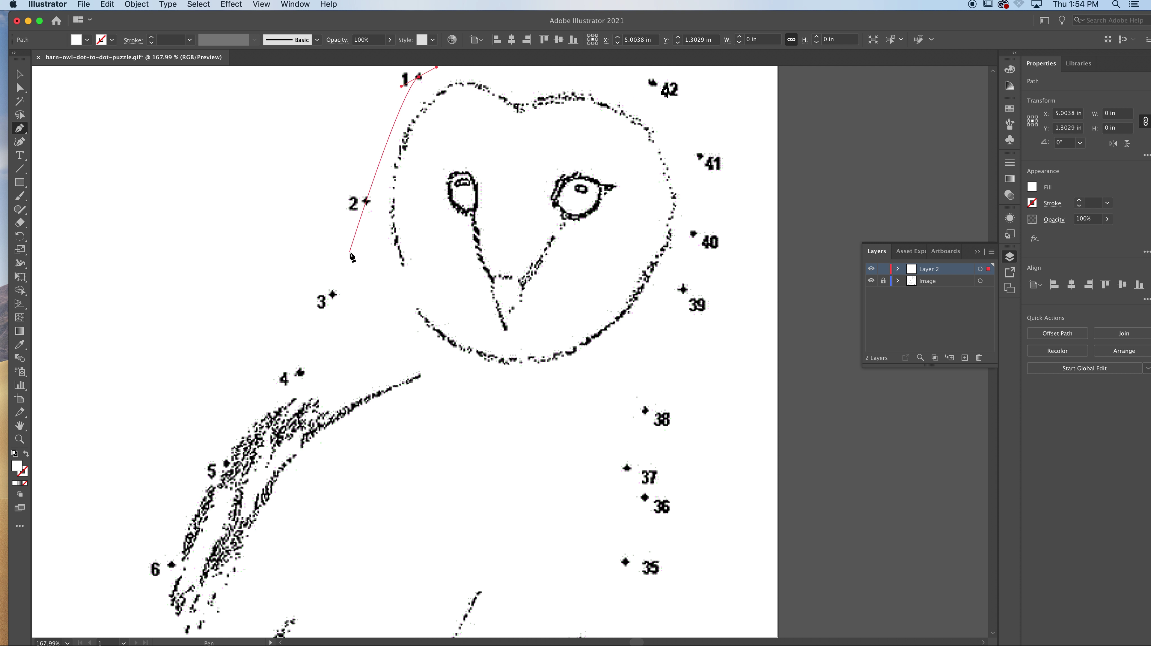
pyautogui.scroll(-14, 352, 258)
pyautogui.hscroll(-5, 352, 257)
pyautogui.moveTo(267, 344); pyautogui.dragTo(258, 449)
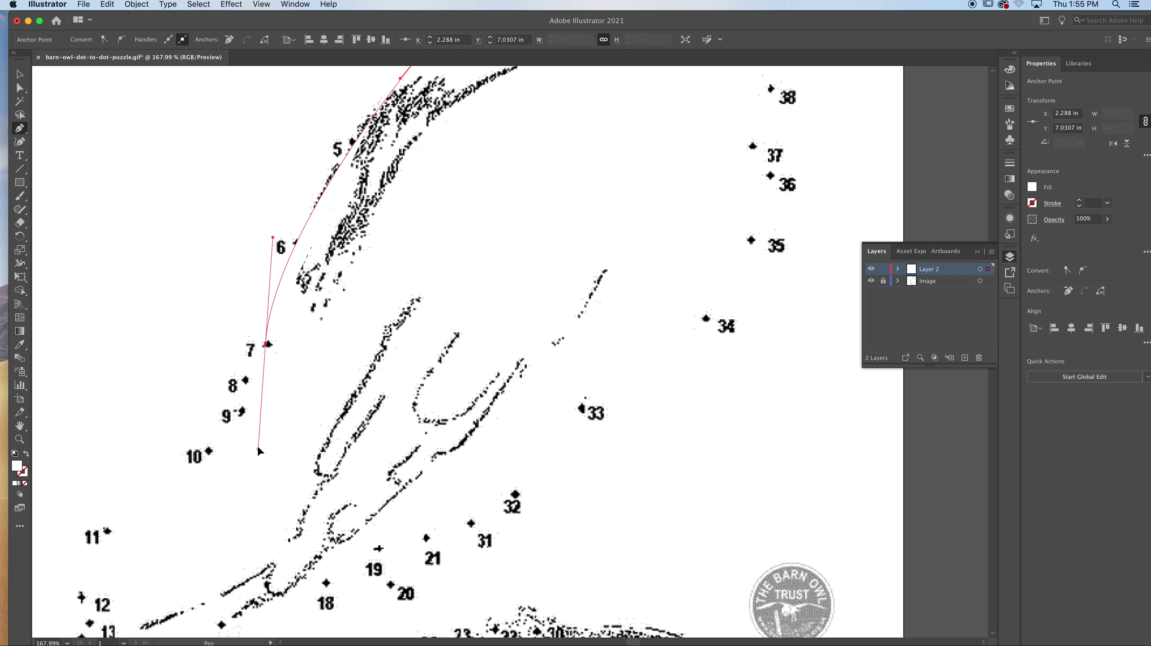
# Shorten dot 7's lower handle, add a smooth anchor at dot 10, and reshape that curve
pyautogui.moveTo(254, 379); pyautogui.dragTo(254, 370)
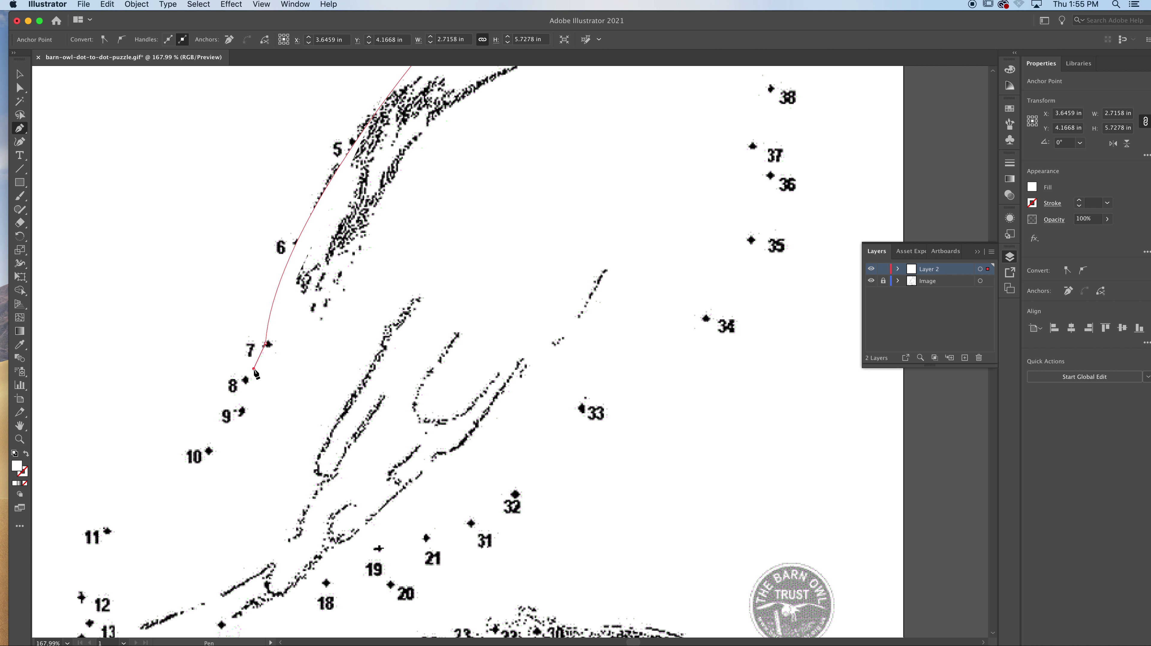
pyautogui.scroll(-10, 270, 334)
pyautogui.hscroll(-1, 271, 334)
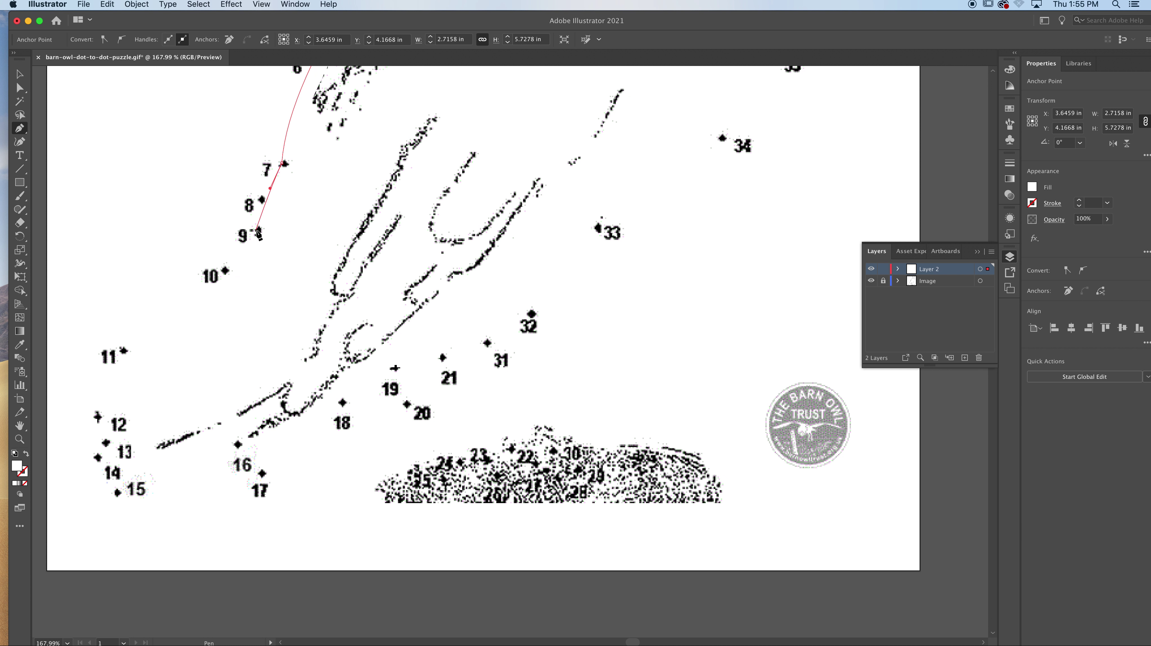
pyautogui.moveTo(225, 270); pyautogui.dragTo(181, 295)
pyautogui.moveTo(270, 188); pyautogui.dragTo(258, 203)
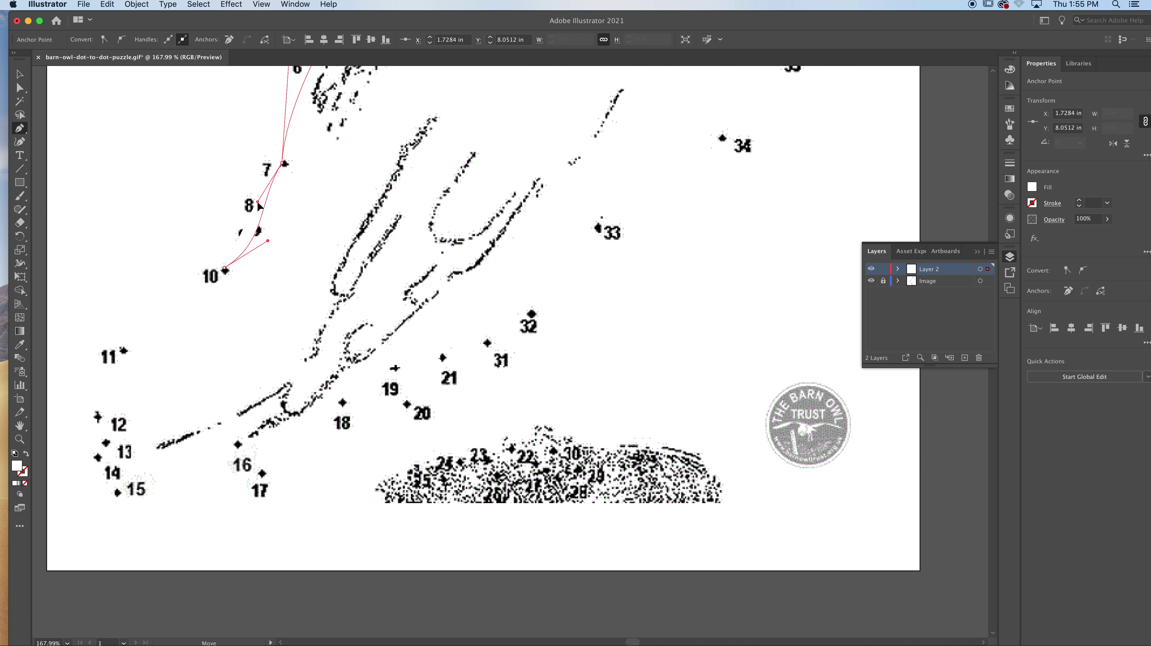
# Set the path's Fill to None
pyautogui.click(25, 484)
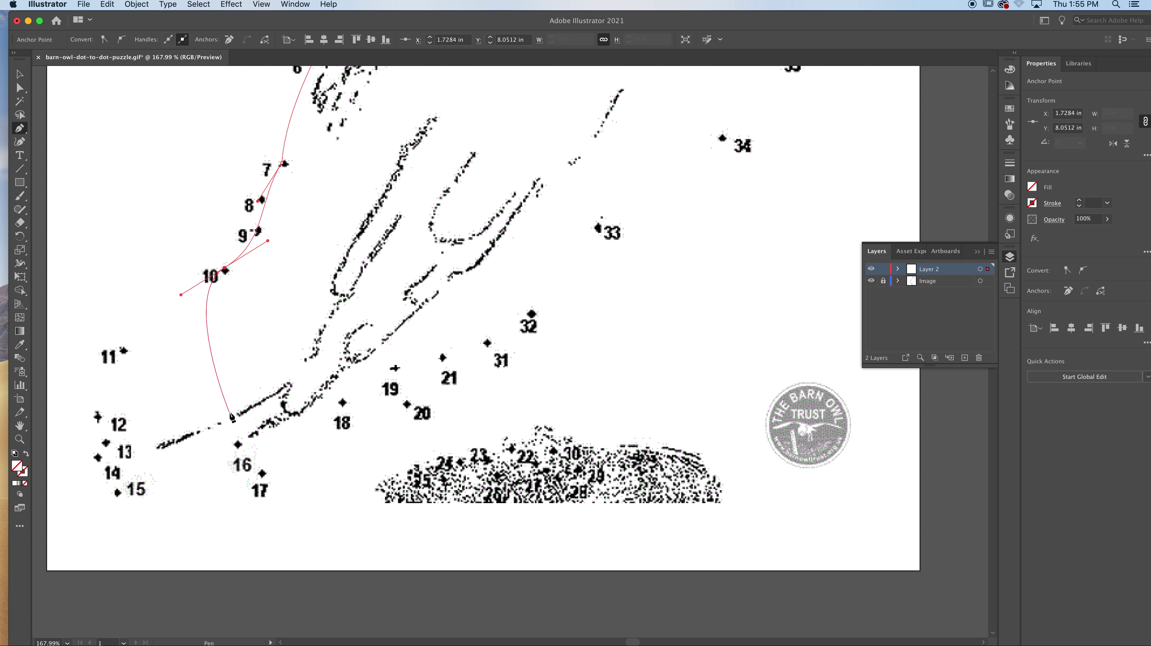
pyautogui.scroll(-5, 232, 417)
pyautogui.hscroll(-4, 232, 418)
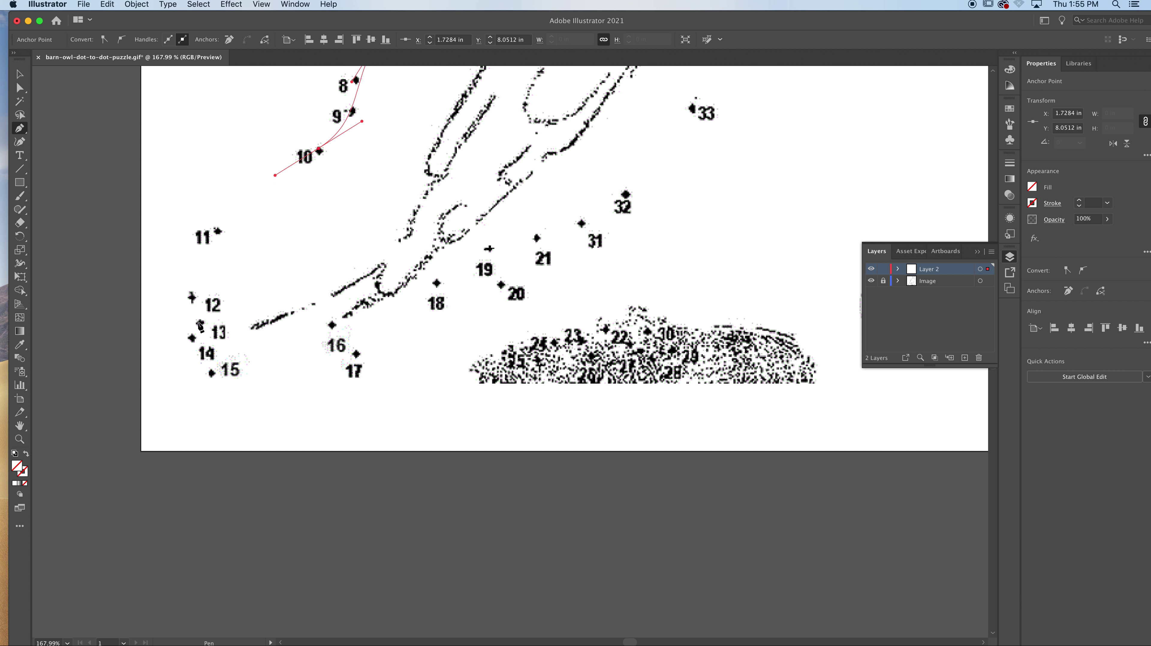
# Add curved anchors at dots 13, 16, 18 and 21, adjusting dot 21's handle
pyautogui.moveTo(199, 325); pyautogui.dragTo(187, 348)
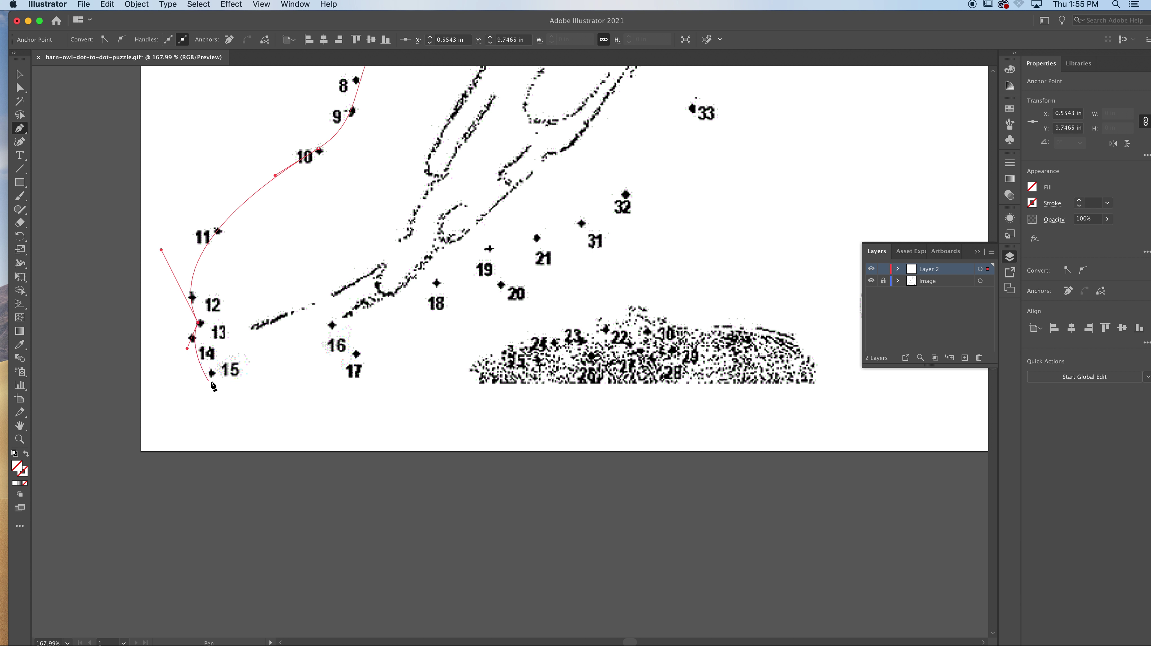
pyautogui.moveTo(332, 325)
pyautogui.mouseDown()
pyautogui.moveTo(451, 267)
pyautogui.moveTo(491, 226)
pyautogui.moveTo(340, 343)
pyautogui.mouseUp()
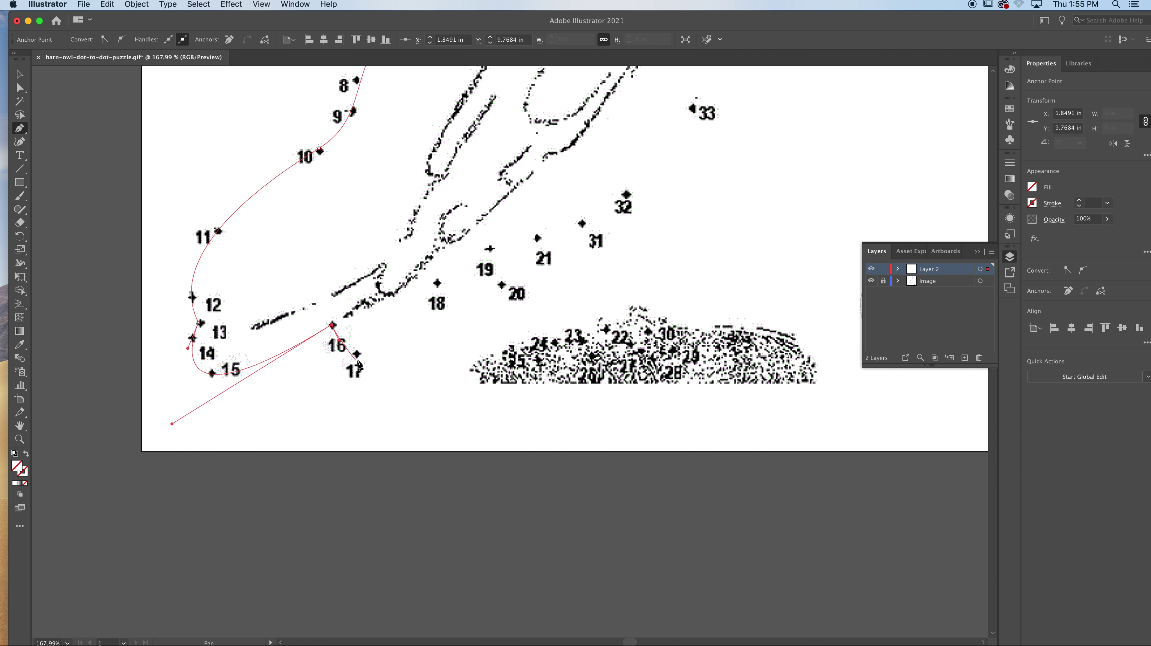
pyautogui.moveTo(437, 283); pyautogui.dragTo(486, 276)
pyautogui.moveTo(538, 238); pyautogui.dragTo(579, 158)
pyautogui.moveTo(569, 233); pyautogui.dragTo(569, 216)
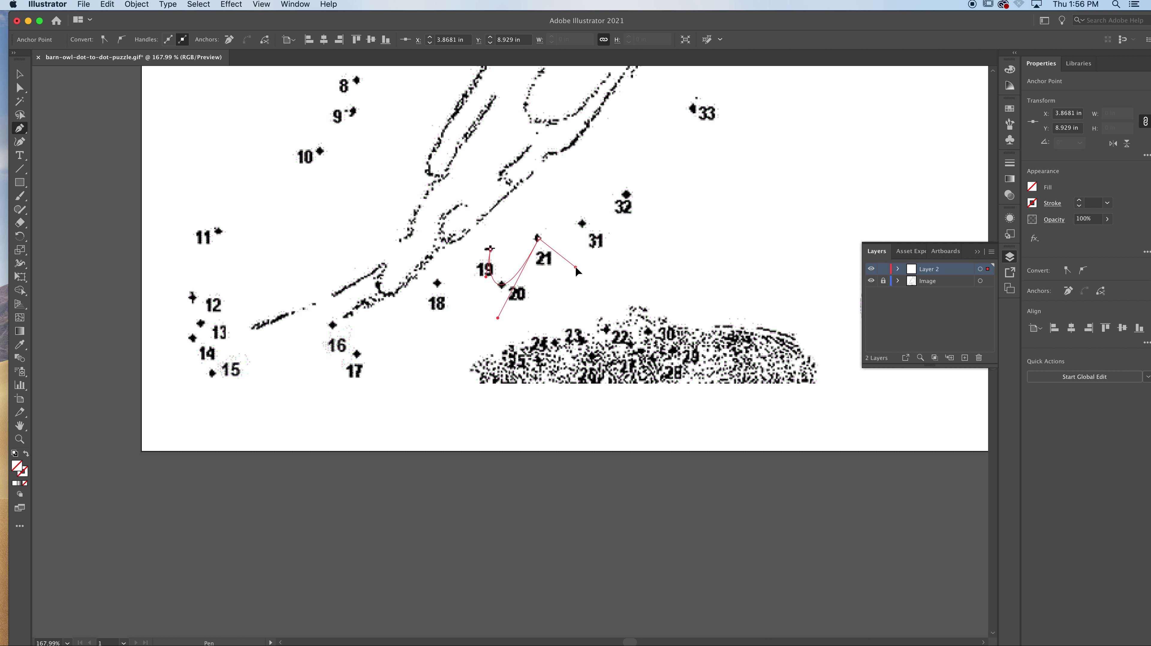
# Continue the path with curved anchors at dots 22, 25, 26, 29 and 31
pyautogui.moveTo(605, 328)
pyautogui.mouseDown()
pyautogui.moveTo(612, 343)
pyautogui.moveTo(593, 336)
pyautogui.mouseUp()
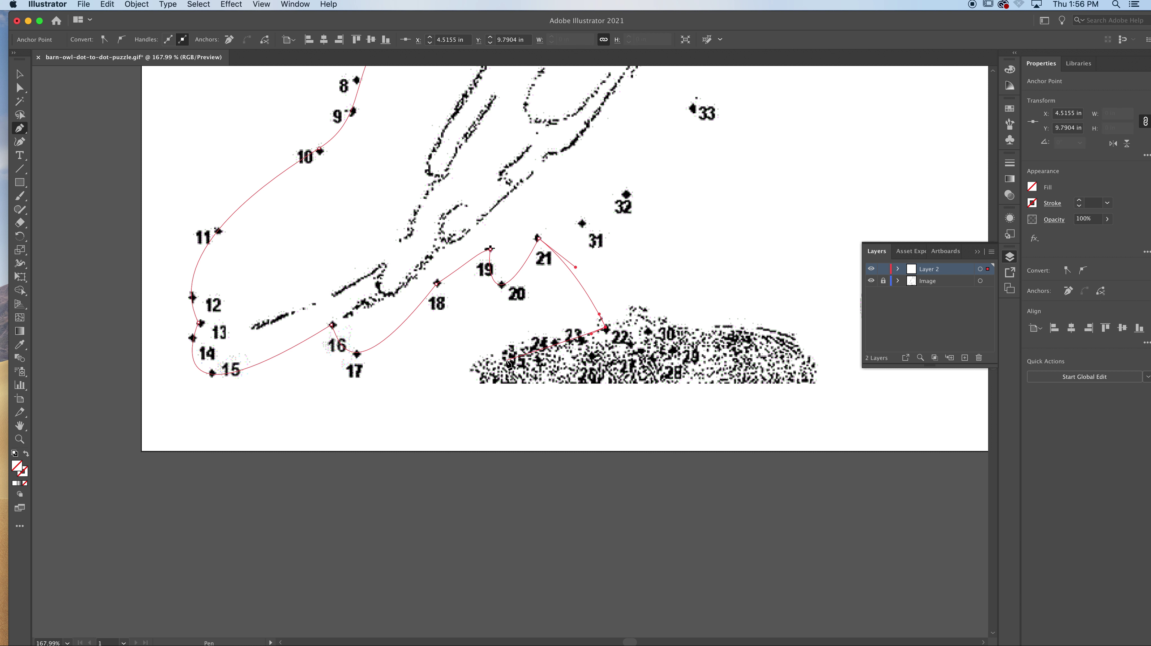
pyautogui.moveTo(505, 361); pyautogui.dragTo(491, 376)
pyautogui.moveTo(590, 359); pyautogui.dragTo(608, 358)
pyautogui.moveTo(673, 352); pyautogui.dragTo(700, 317)
pyautogui.moveTo(582, 223)
pyautogui.mouseDown()
pyautogui.moveTo(567, 183)
pyautogui.moveTo(606, 212)
pyautogui.mouseUp()
pyautogui.click(582, 224)
pyautogui.press('super')
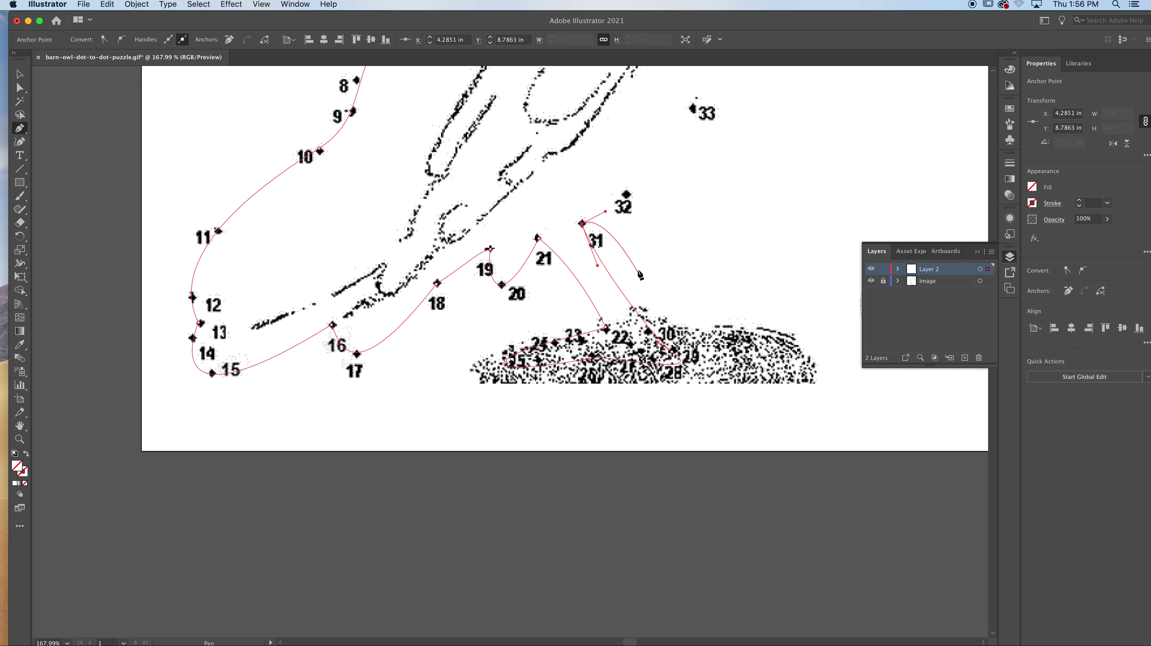
pyautogui.scroll(10, 664, 360)
pyautogui.hscroll(9, 664, 360)
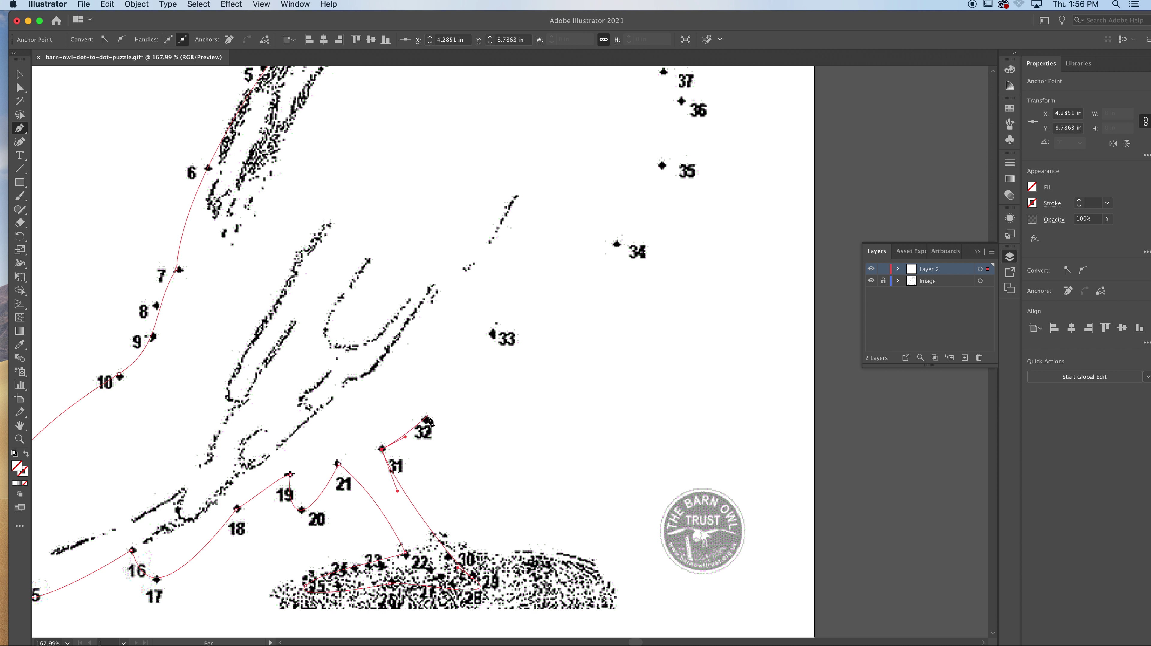
pyautogui.click(426, 420)
# Add curved anchors at dots 33 and 37
pyautogui.scroll(8, 498, 363)
pyautogui.hscroll(3, 498, 362)
pyautogui.moveTo(439, 498); pyautogui.dragTo(471, 434)
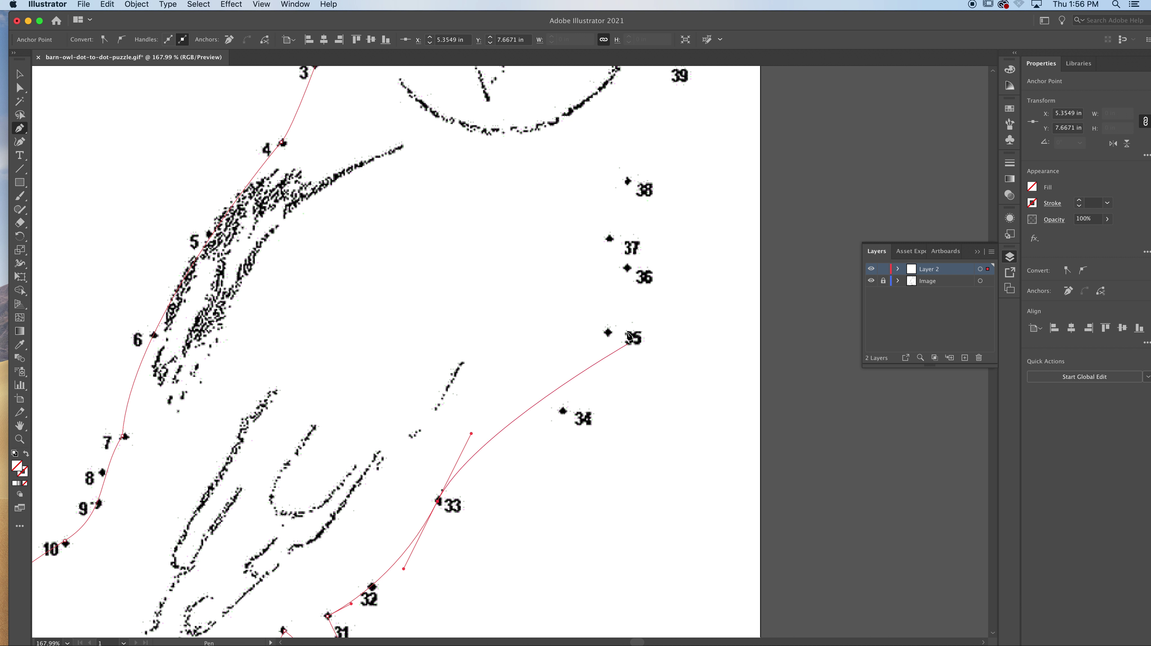
pyautogui.moveTo(609, 239); pyautogui.dragTo(528, 162)
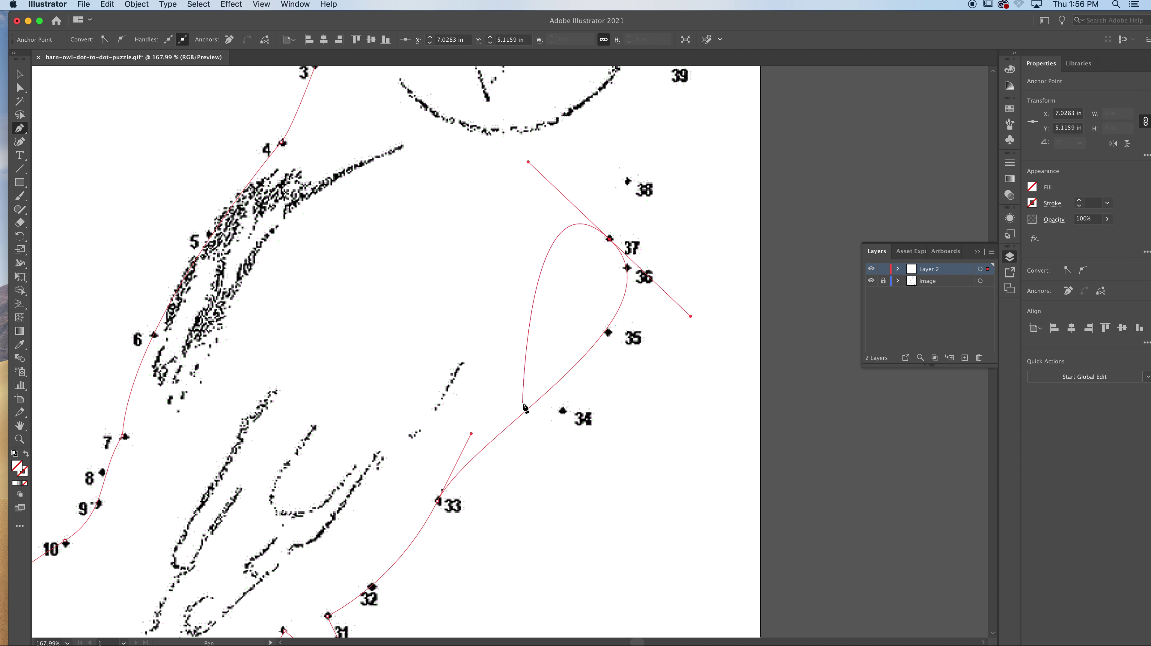
# Refine the handles at dots 33 and 37 so the curves pass through dots 34–36
pyautogui.press('alt')
pyautogui.moveTo(472, 434); pyautogui.dragTo(528, 457)
pyautogui.press('super')
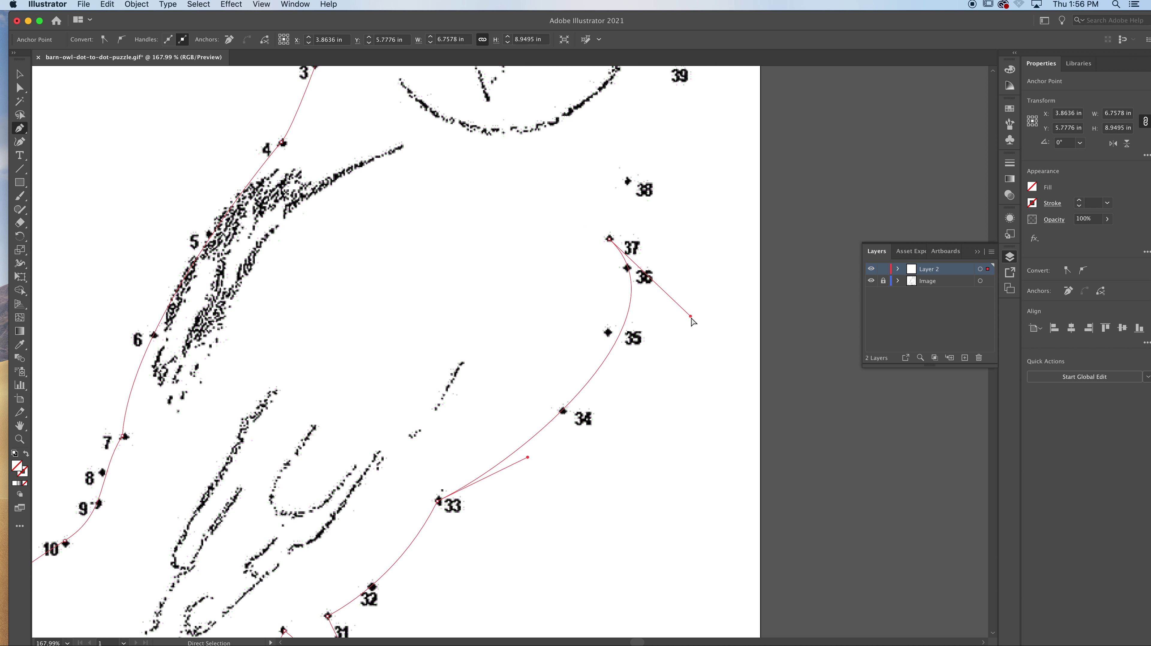
pyautogui.moveTo(690, 316); pyautogui.dragTo(669, 308)
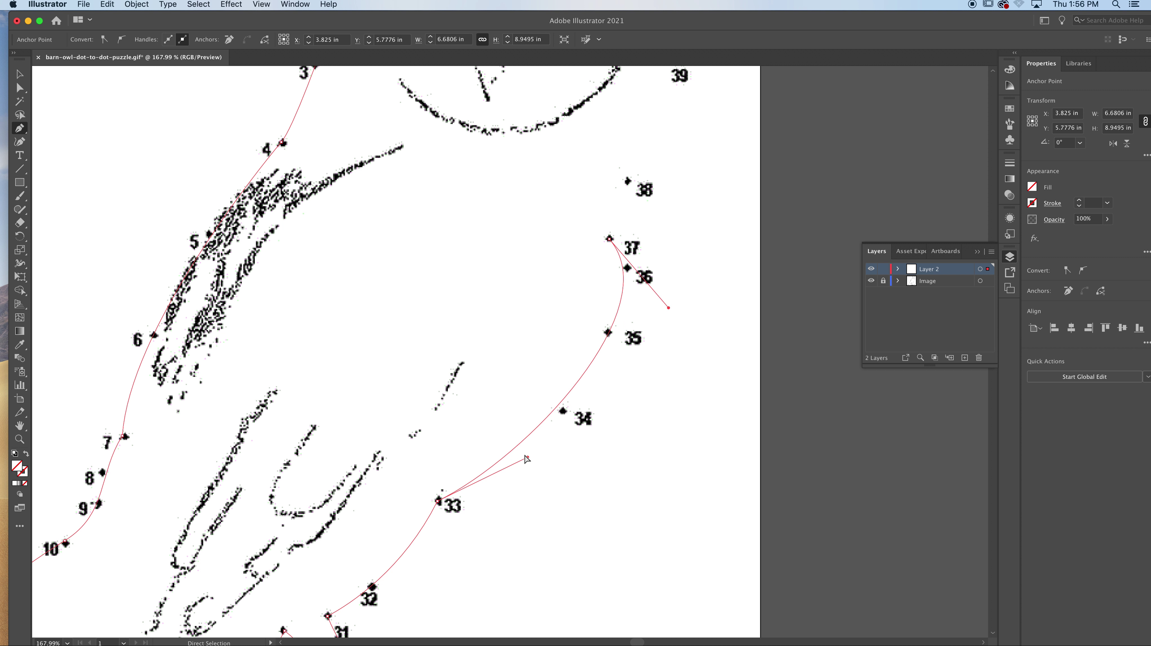
pyautogui.moveTo(528, 457); pyautogui.dragTo(544, 462)
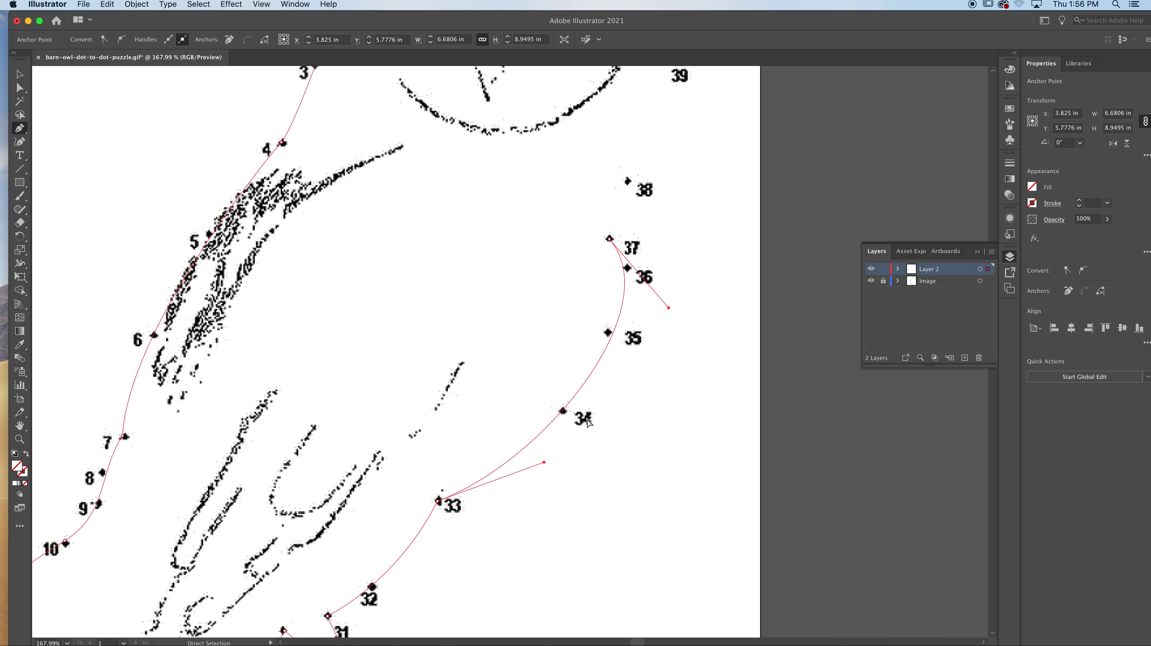
pyautogui.moveTo(669, 309); pyautogui.dragTo(675, 276)
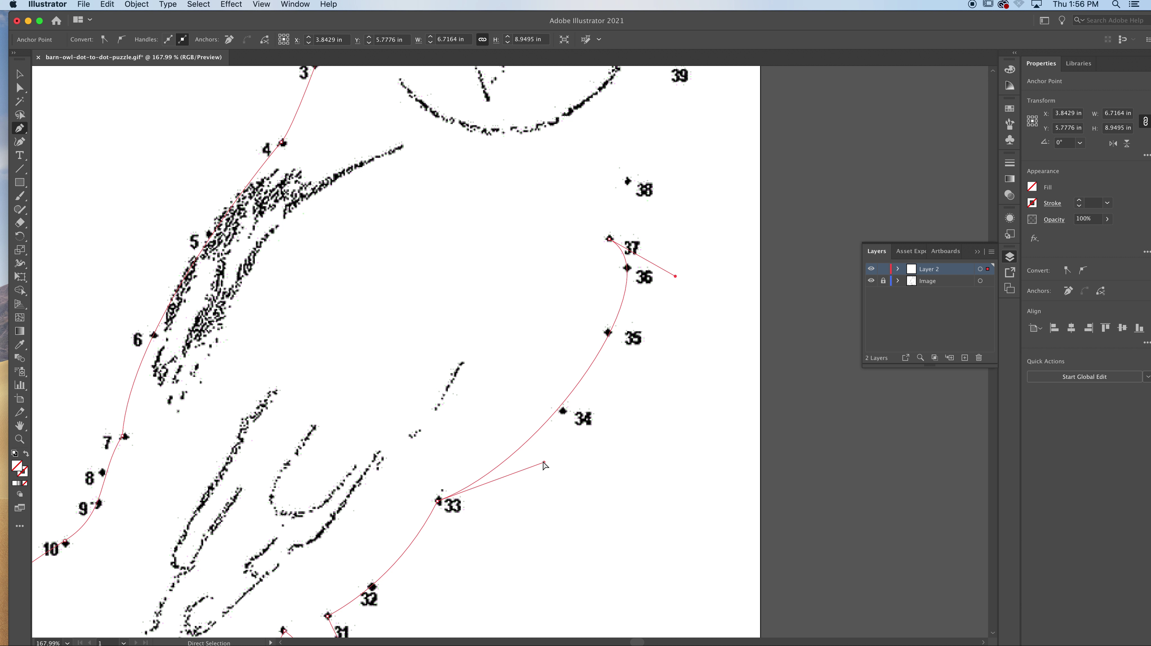
pyautogui.moveTo(544, 464); pyautogui.dragTo(557, 458)
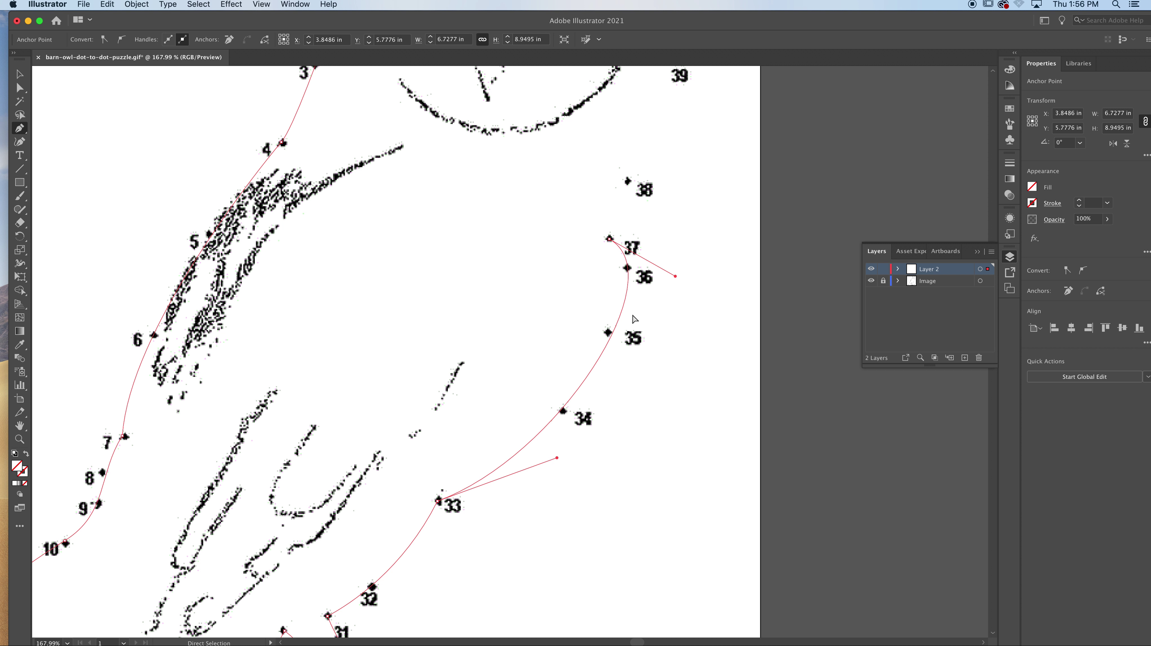
pyautogui.moveTo(676, 278); pyautogui.dragTo(668, 272)
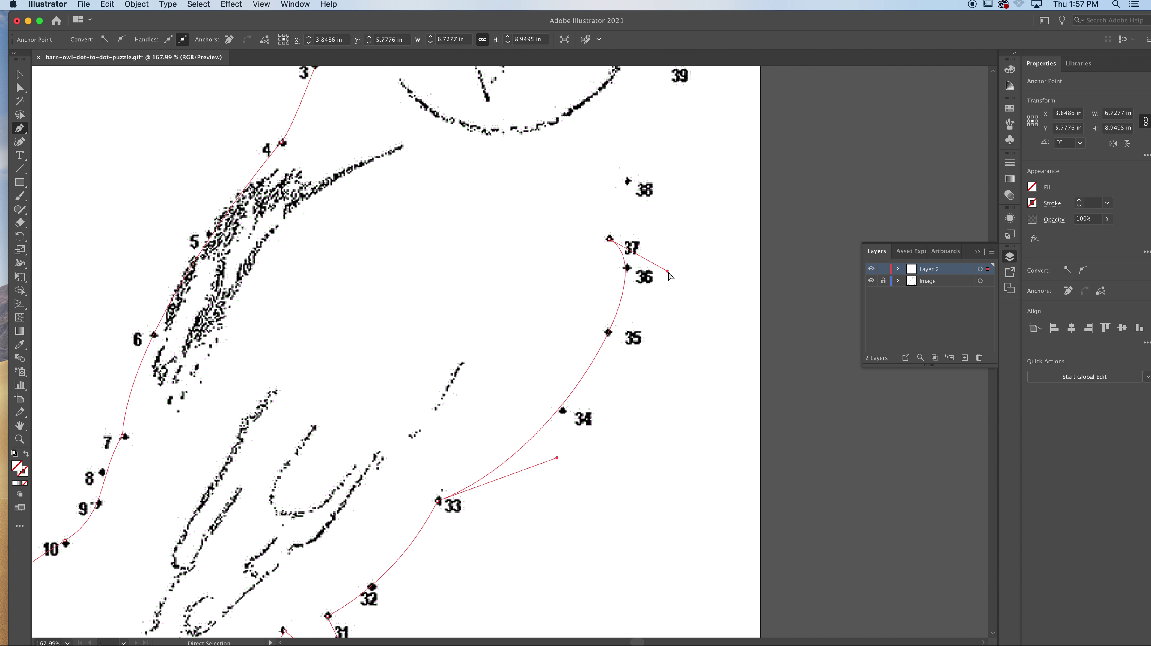
pyautogui.moveTo(589, 252); pyautogui.dragTo(201, 354)
# Turn dot 37 into a corner and extend the path through dots 38, 39 and 40
pyautogui.press('alt')
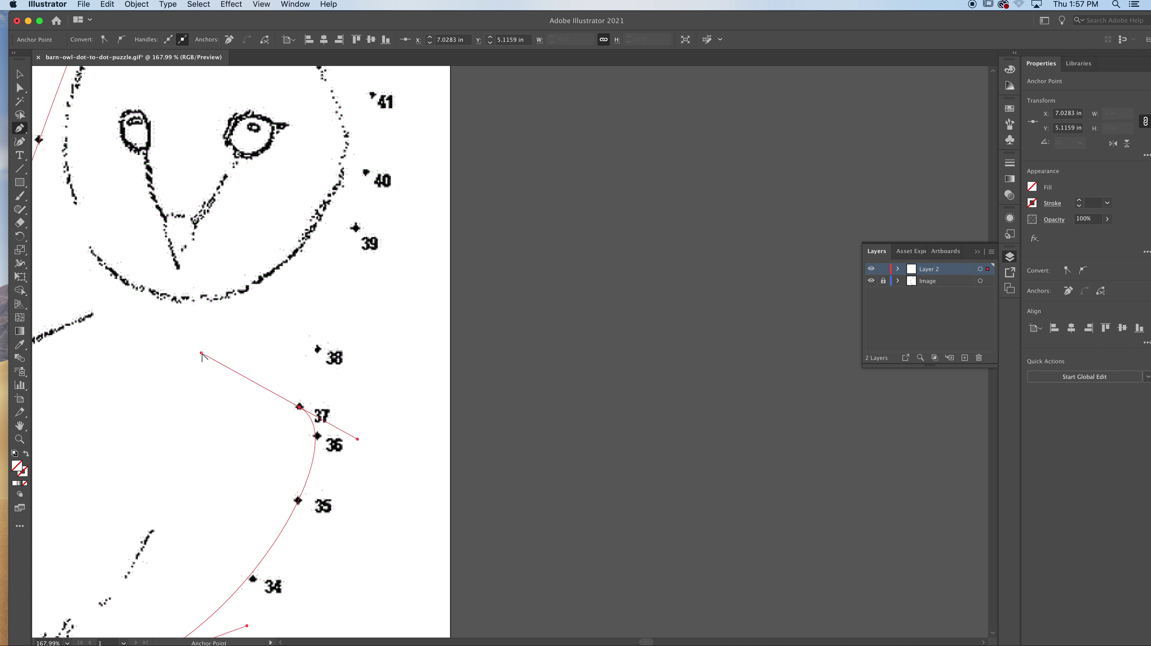
pyautogui.moveTo(201, 354); pyautogui.dragTo(312, 372)
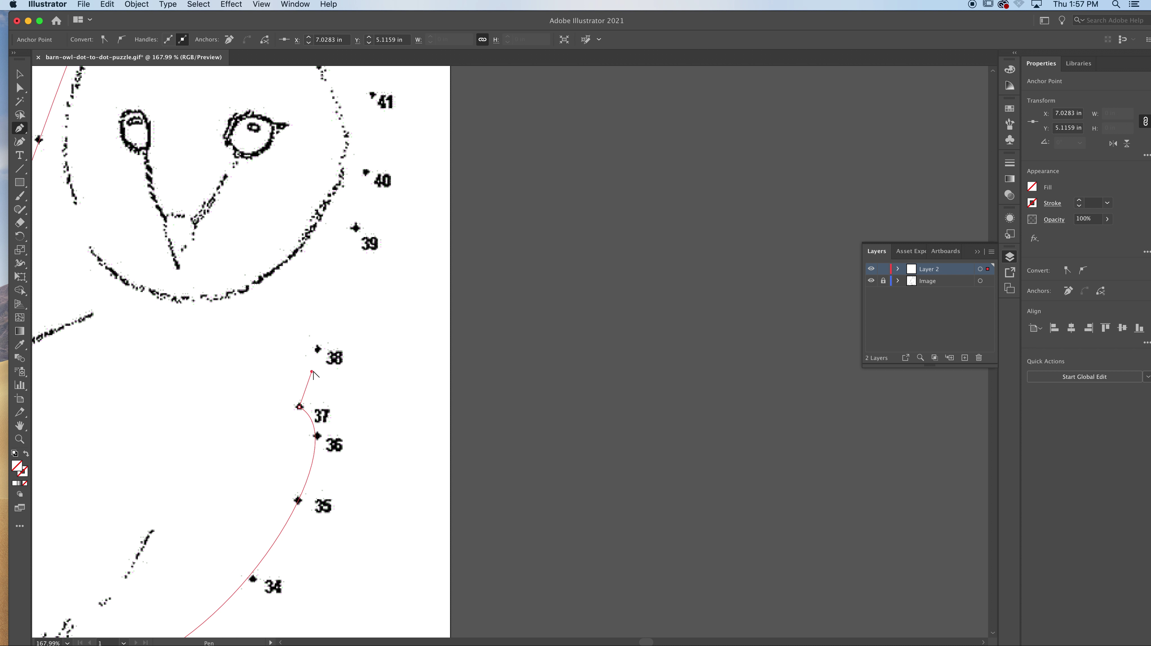
pyautogui.click(317, 349)
pyautogui.click(355, 227)
pyautogui.moveTo(365, 173); pyautogui.dragTo(382, 149)
pyautogui.scroll(5, 382, 149)
pyautogui.hscroll(-7, 381, 149)
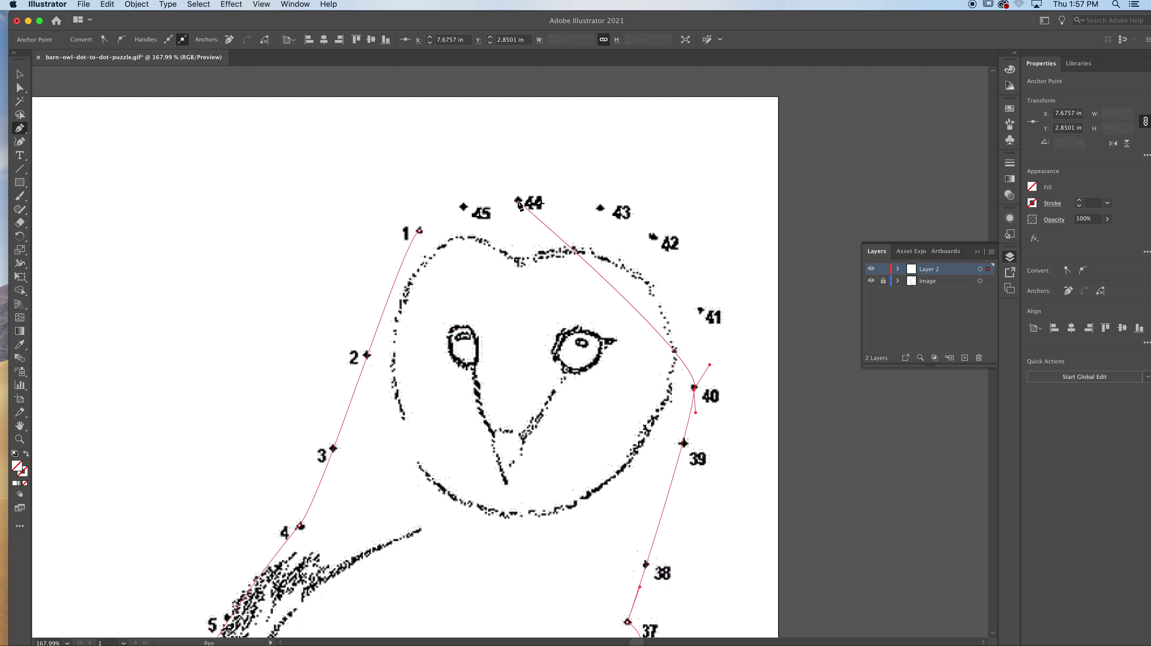
# Place a curved anchor at dot 44, close the path at dot 1, and smooth the head curve
pyautogui.moveTo(518, 200); pyautogui.dragTo(311, 211)
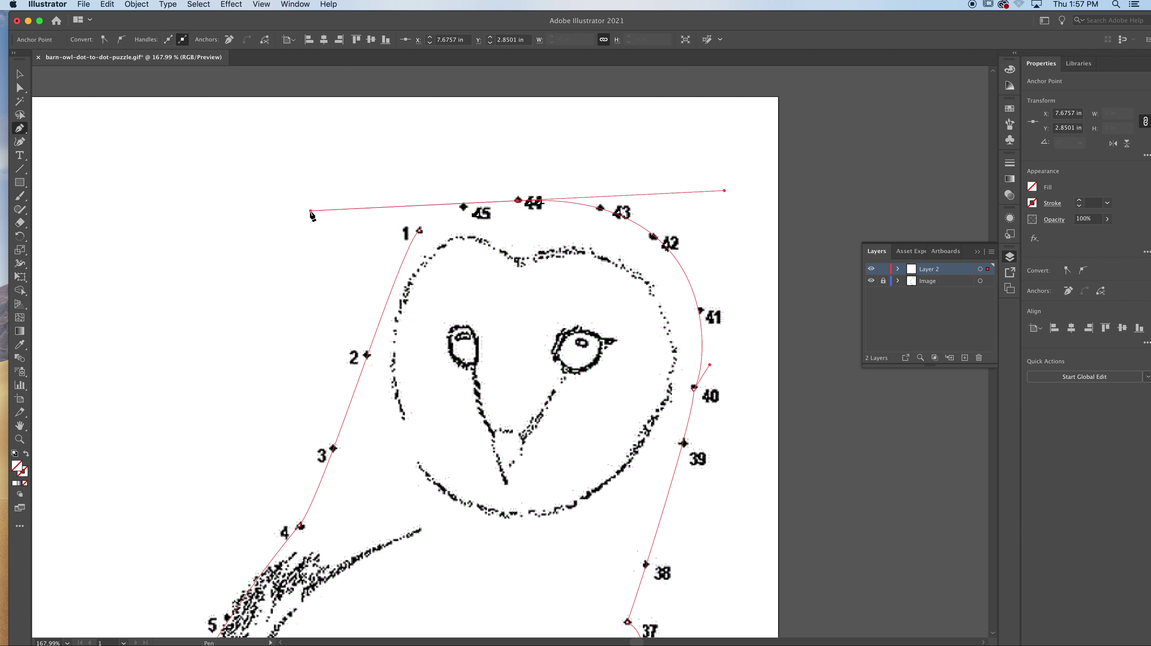
pyautogui.click(420, 232)
pyautogui.moveTo(424, 235); pyautogui.dragTo(416, 247)
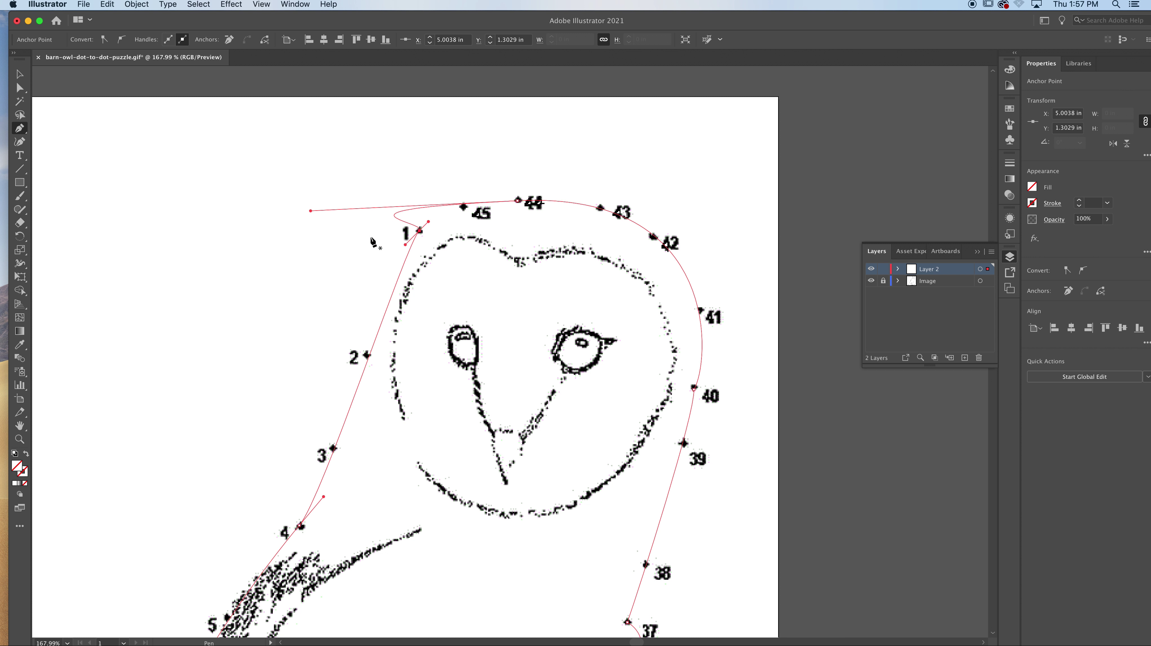
pyautogui.moveTo(311, 211); pyautogui.dragTo(445, 205)
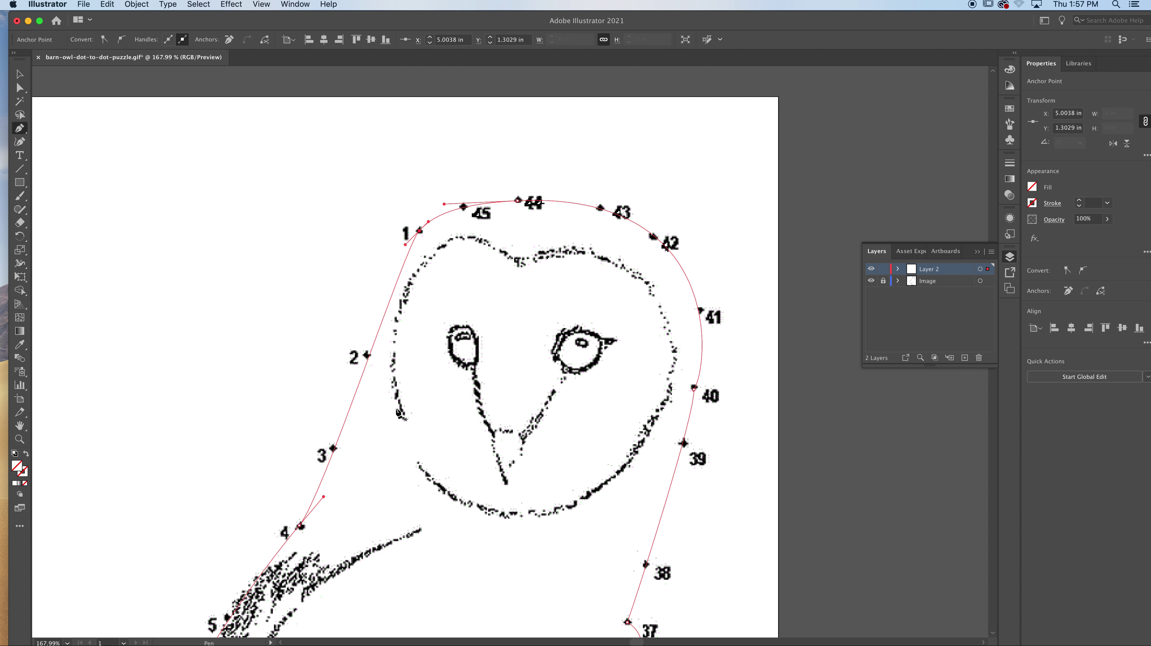
# Apply default stroke with no fill to the owl path and zoom out to the whole page
pyautogui.press('d')
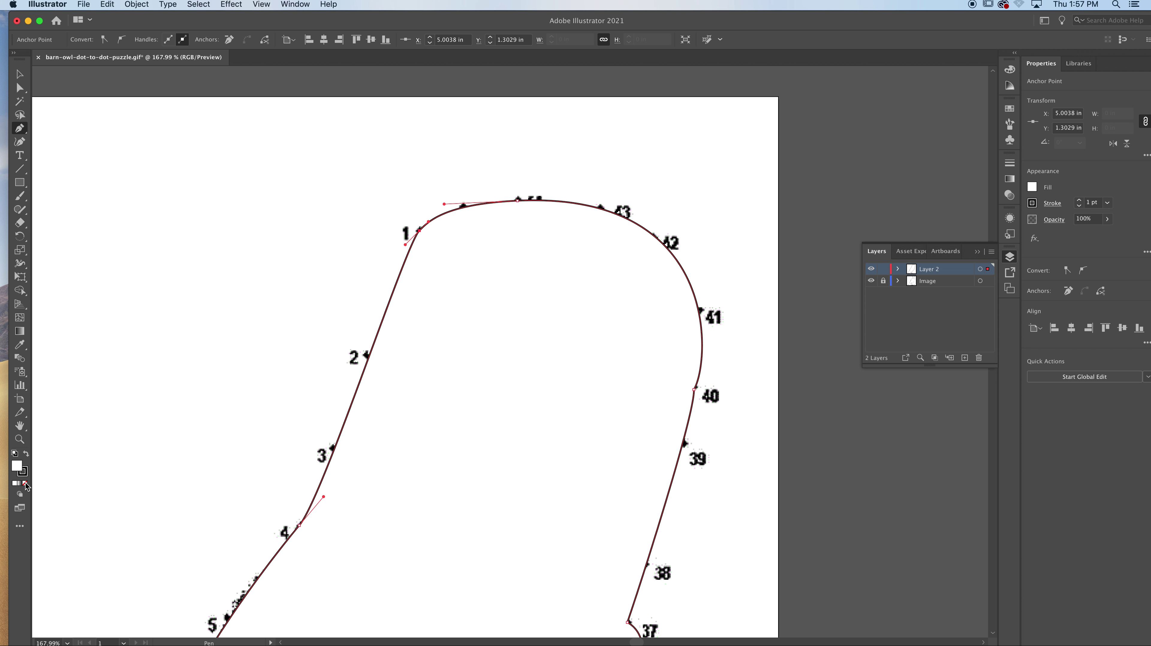
pyautogui.click(26, 483)
pyautogui.keyDown('alt'); pyautogui.keyDown('super'); pyautogui.click(362, 457); pyautogui.keyUp('super'); pyautogui.keyUp('alt')
pyautogui.keyDown('alt'); pyautogui.keyDown('super'); pyautogui.click(538, 456); pyautogui.keyUp('super'); pyautogui.keyUp('alt')
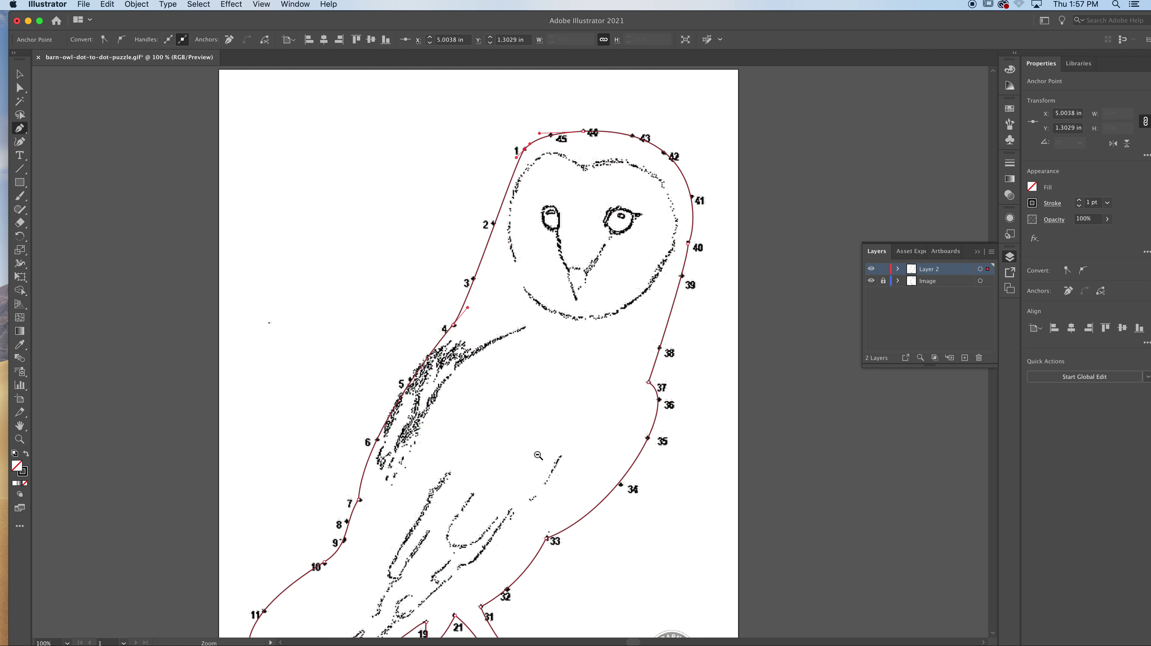
pyautogui.keyDown('alt'); pyautogui.keyDown('super'); pyautogui.click(538, 456); pyautogui.keyUp('super'); pyautogui.keyUp('alt')
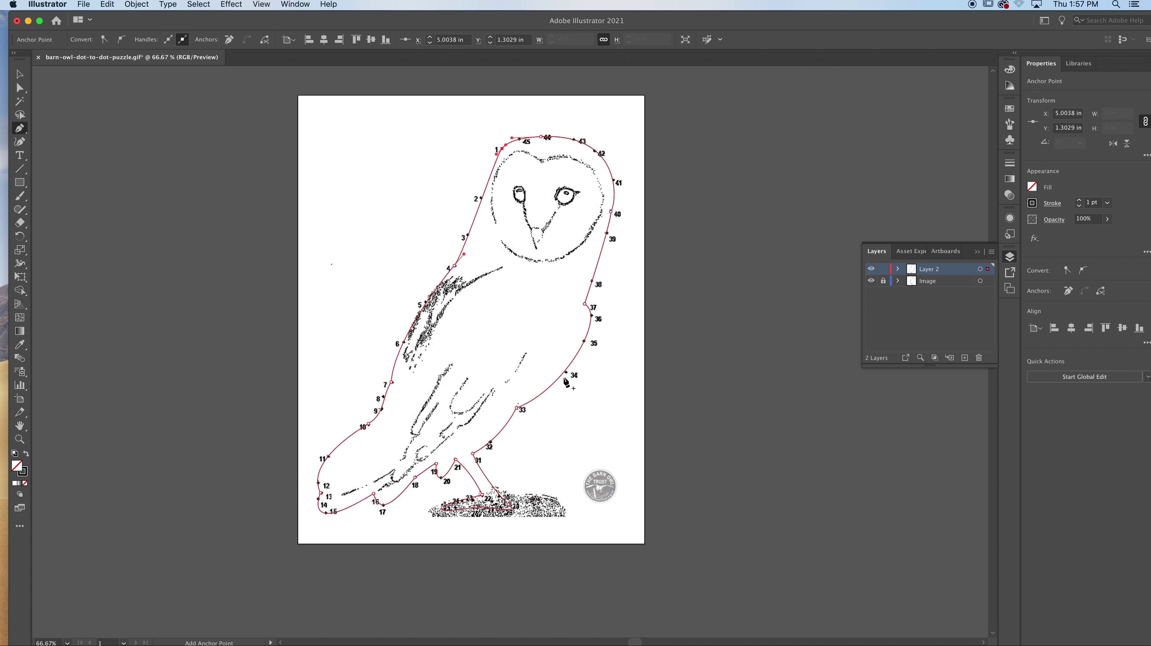
# Check the path in Outline view, then make the Image layer visible again
pyautogui.press('super+y')
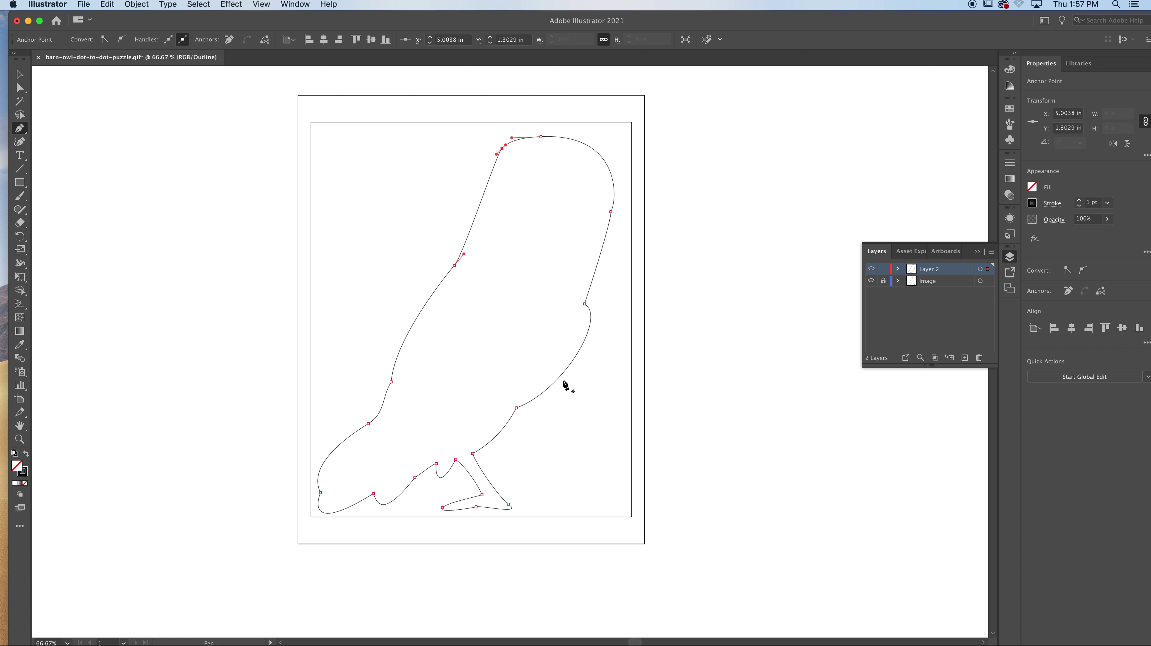
pyautogui.keyDown('super'); pyautogui.click(660, 384); pyautogui.keyUp('super')
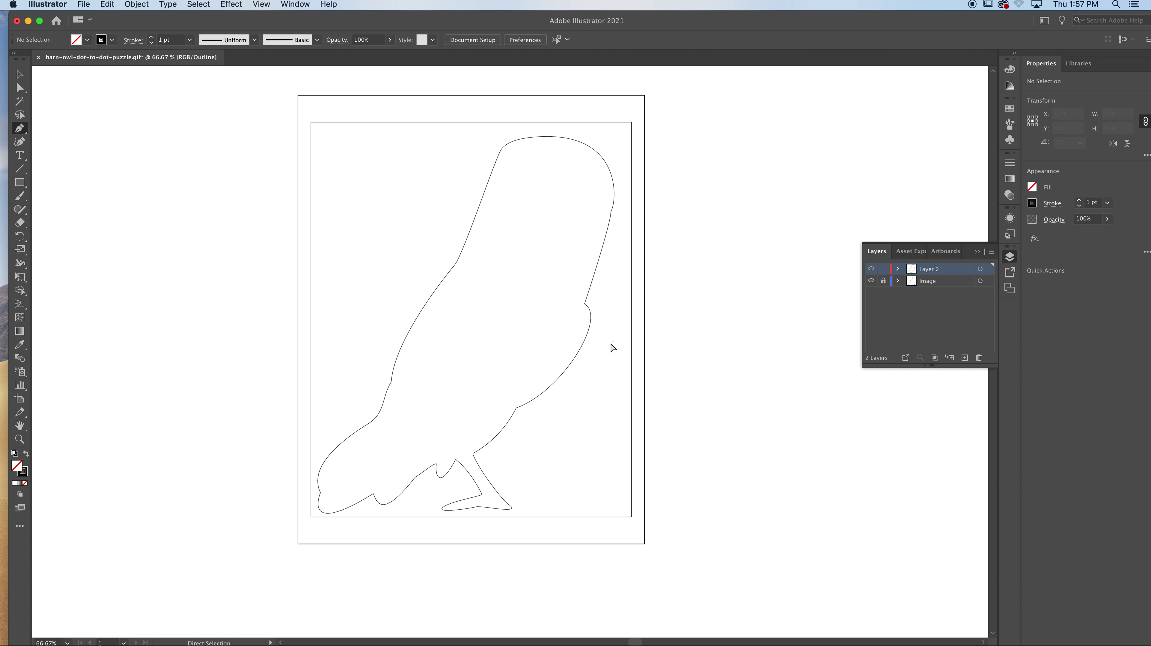
pyautogui.keyDown('super'); pyautogui.click(563, 375); pyautogui.keyUp('super')
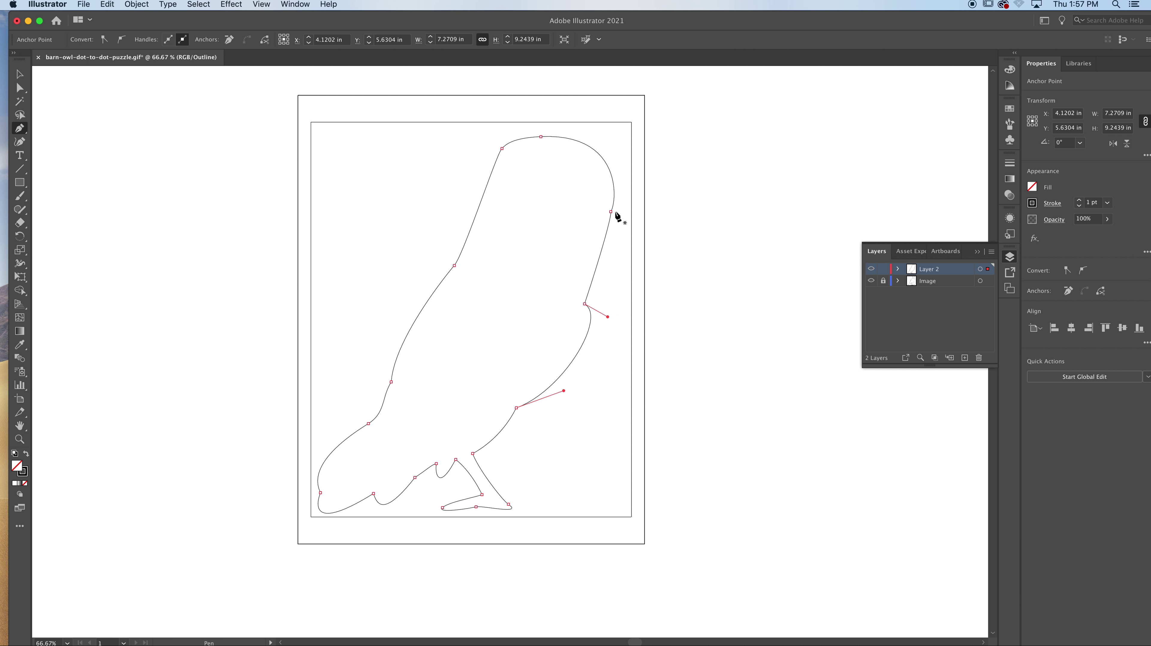
pyautogui.click(872, 283)
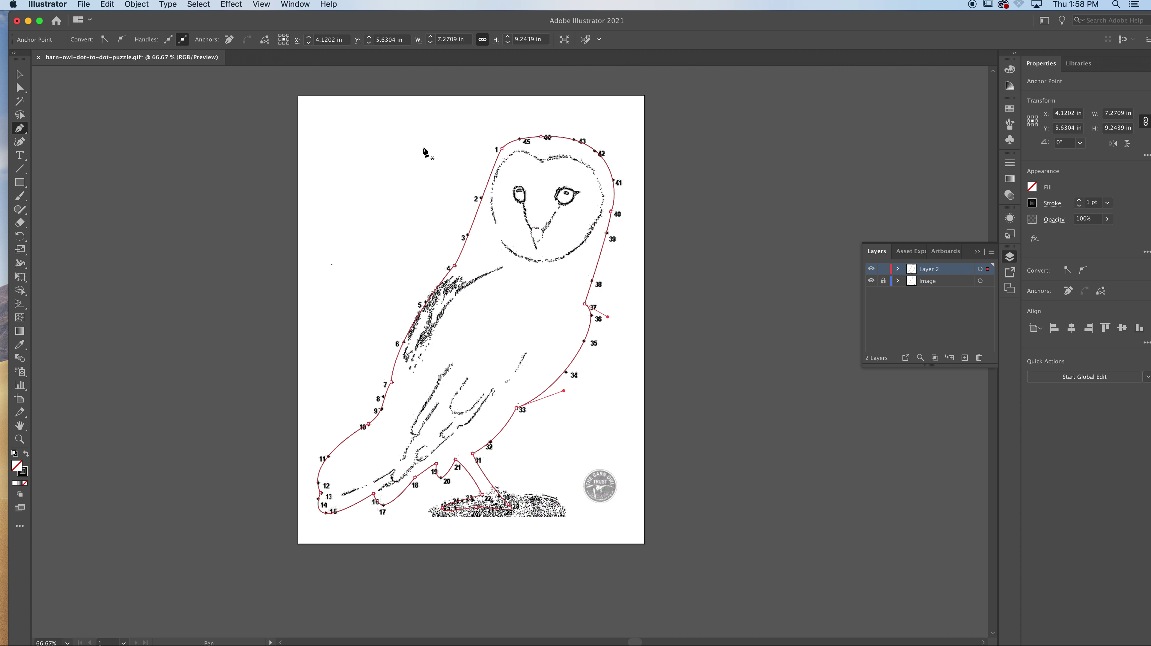
# Save As an Adobe PDF on the Desktop, replacing the existing same-named file
pyautogui.click(84, 5)
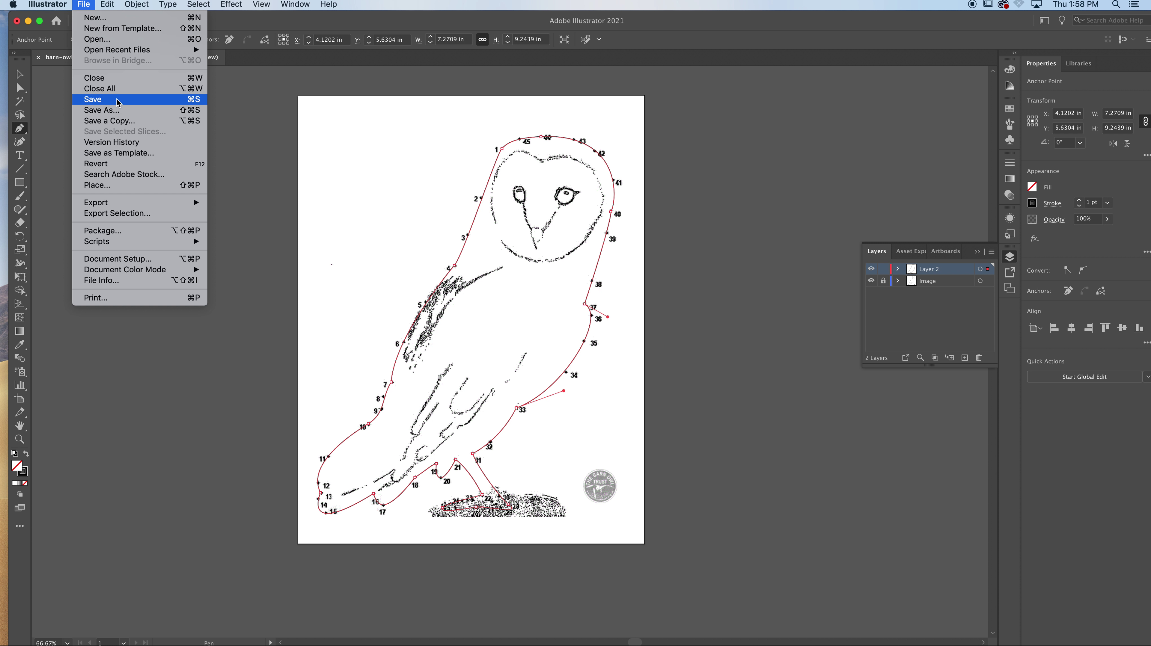
pyautogui.click(115, 116)
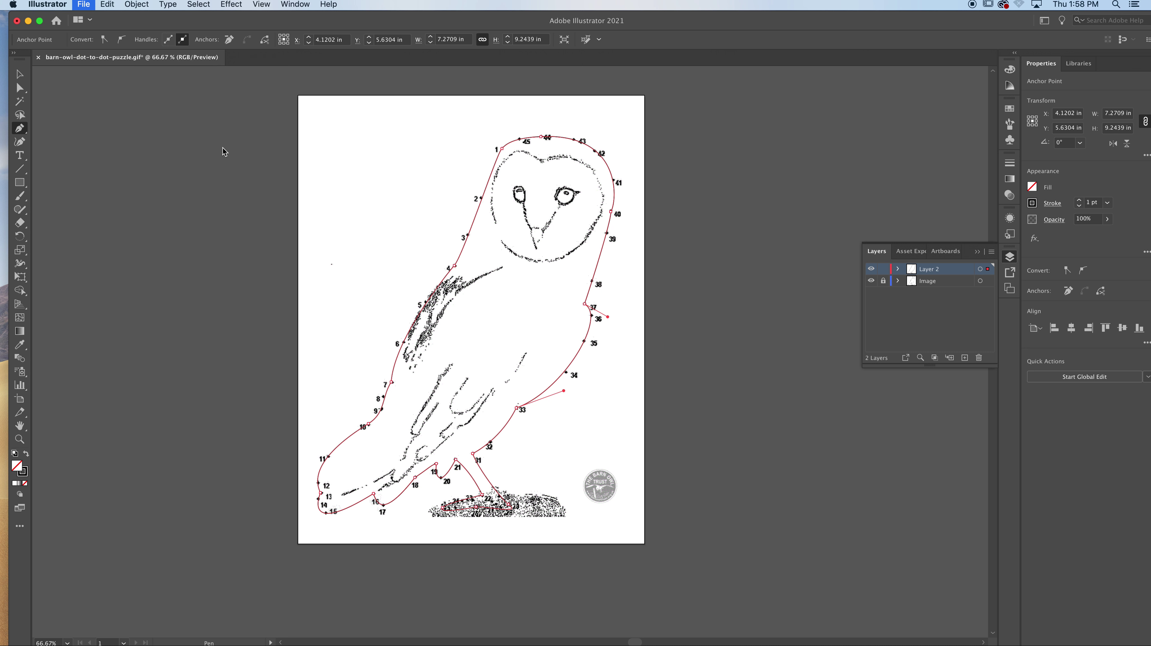
pyautogui.write('Gardea.ai')
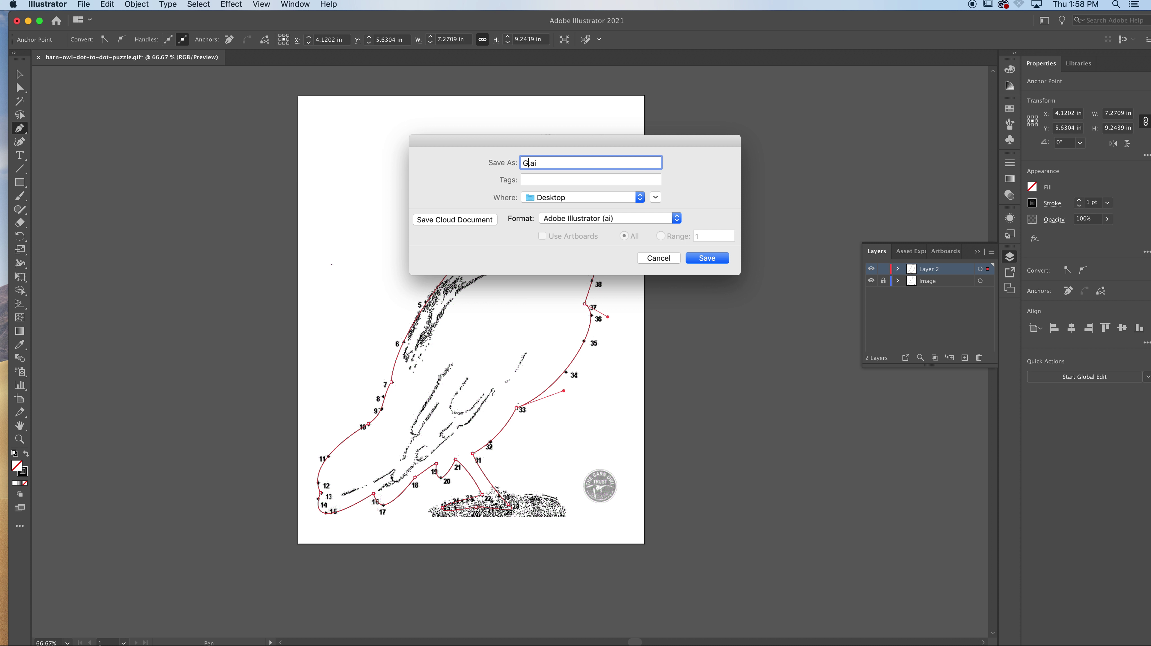
pyautogui.click(586, 218)
pyautogui.click(583, 247)
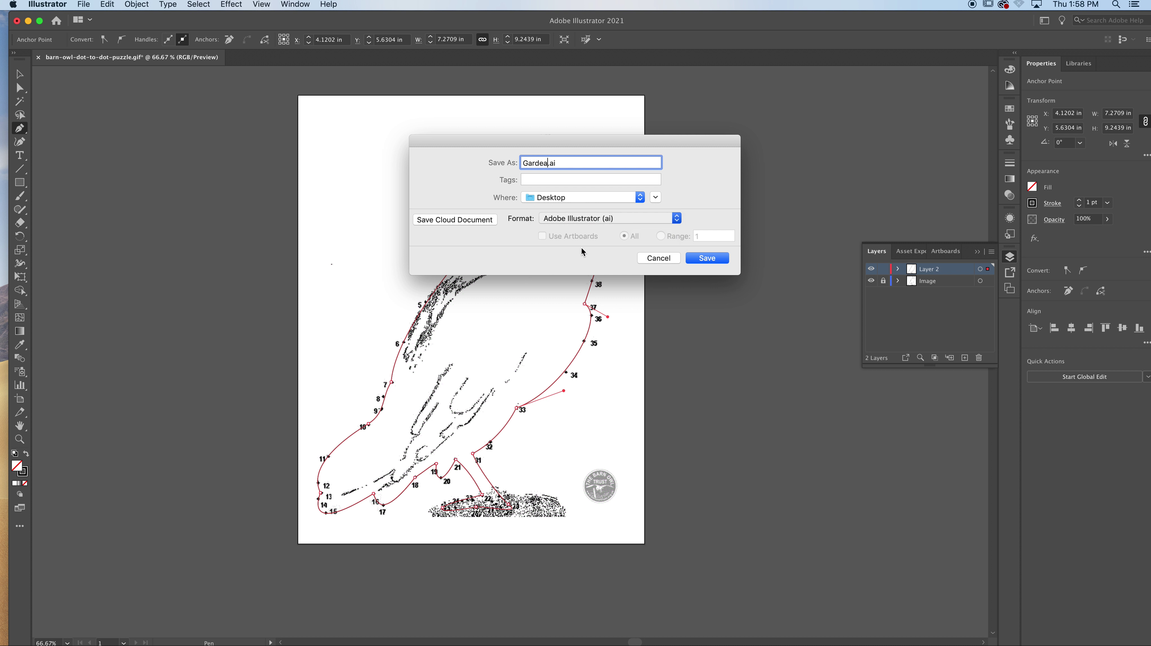
pyautogui.click(699, 263)
pyautogui.click(656, 216)
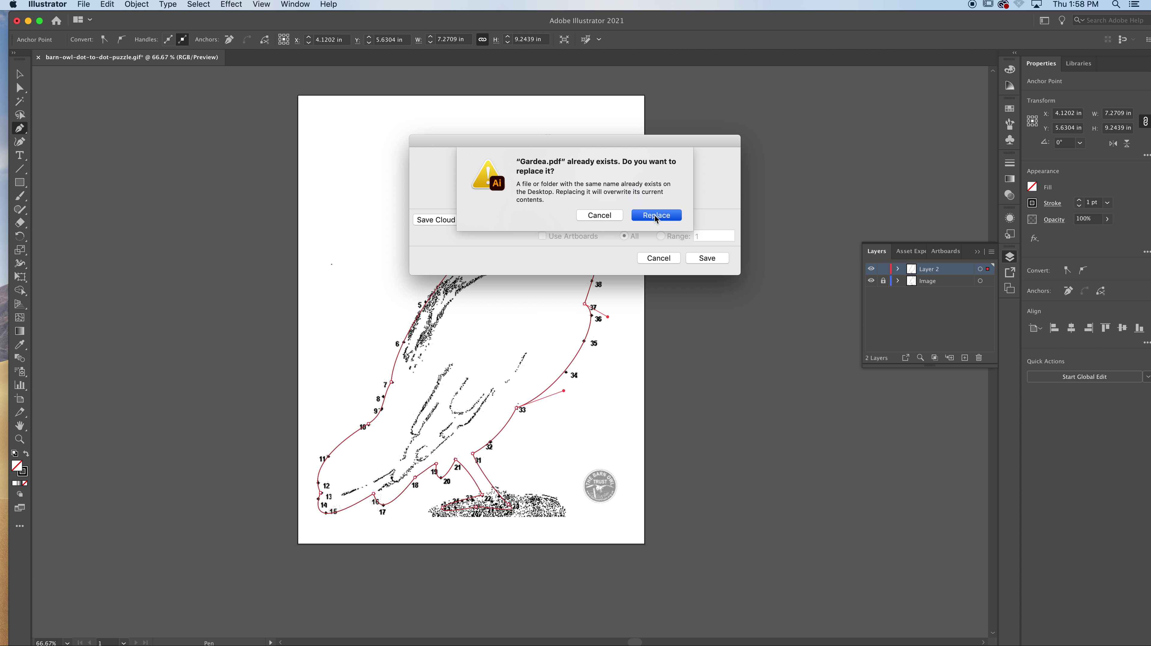